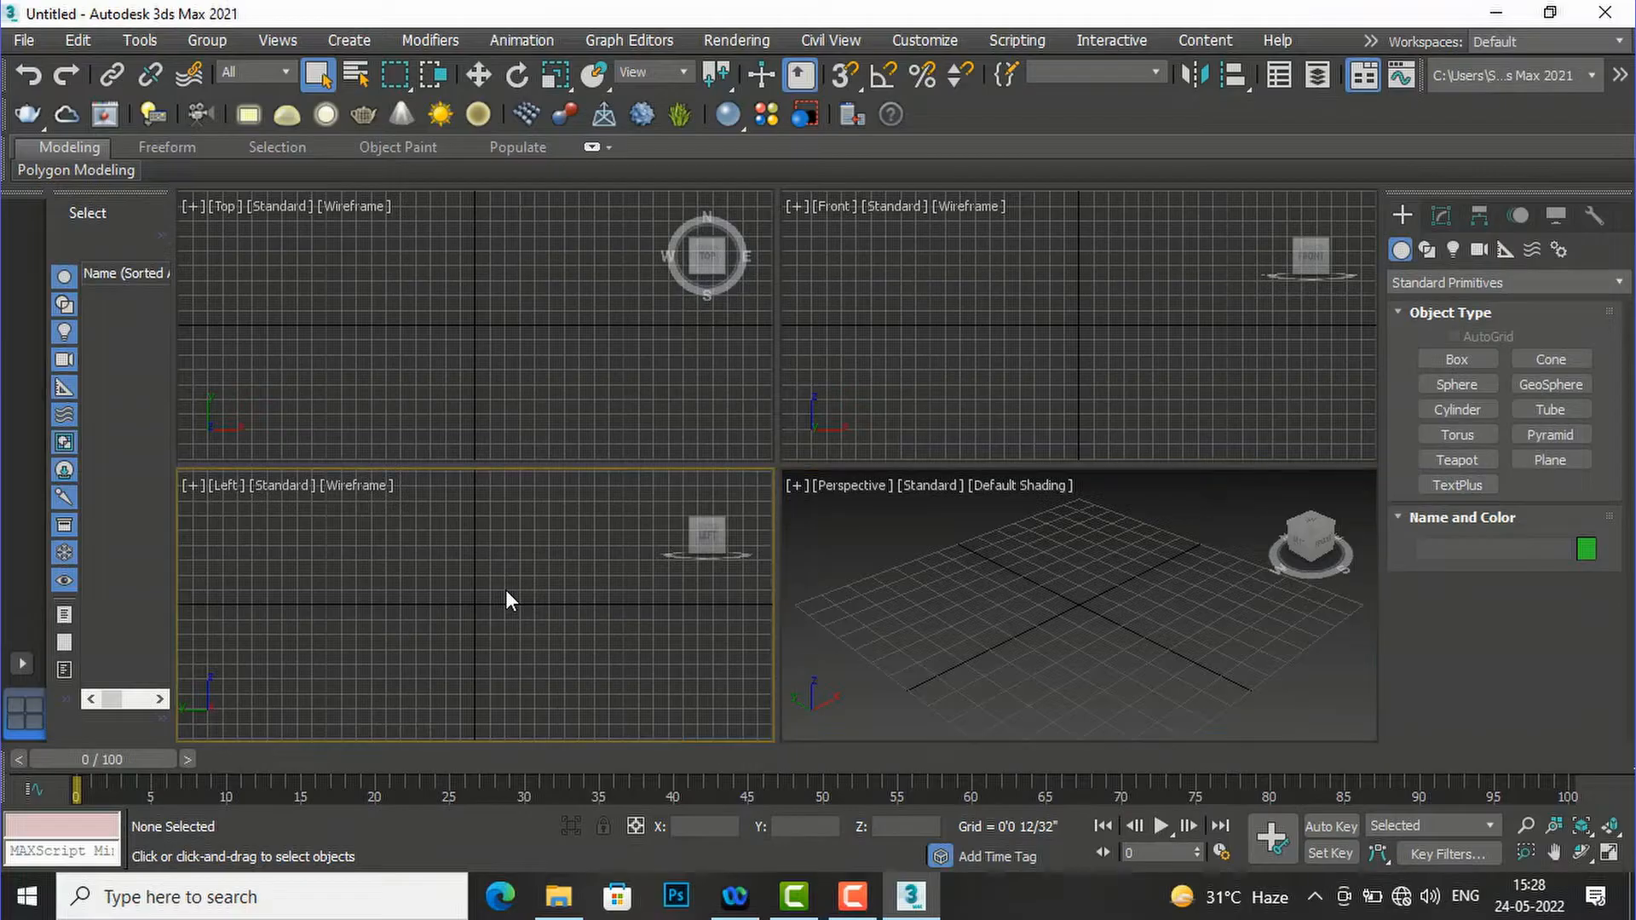
pyautogui.click(561, 392)
pyautogui.click(958, 320)
pyautogui.click(997, 573)
pyautogui.click(600, 584)
pyautogui.click(603, 400)
pyautogui.click(980, 336)
pyautogui.click(1005, 567)
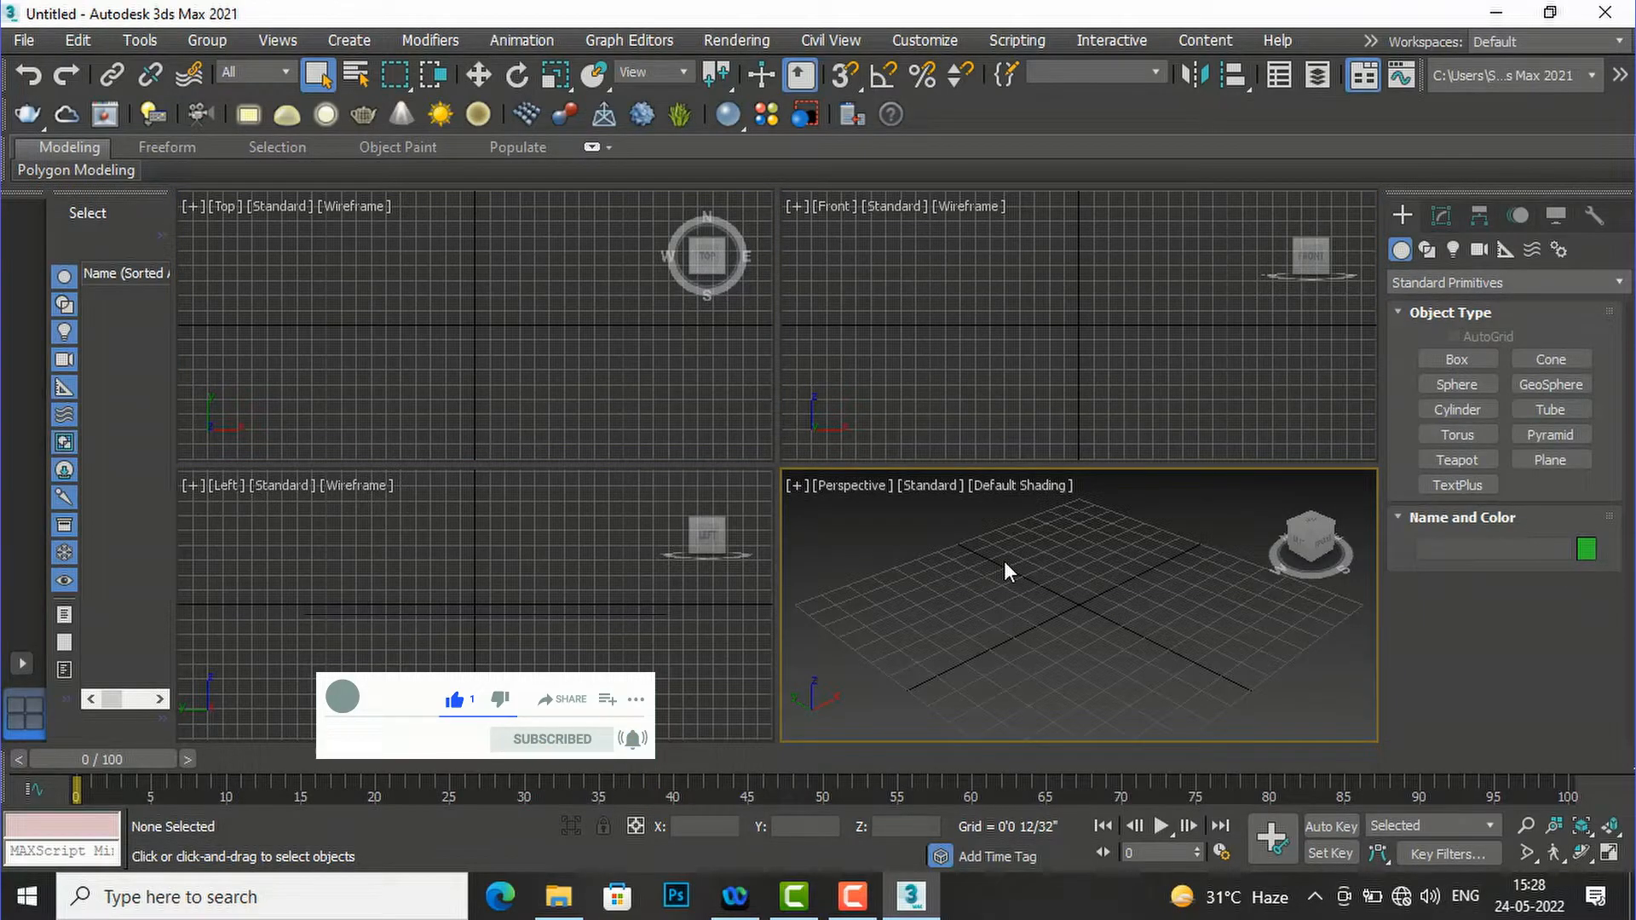
pyautogui.click(496, 565)
pyautogui.click(512, 309)
pyautogui.click(1097, 330)
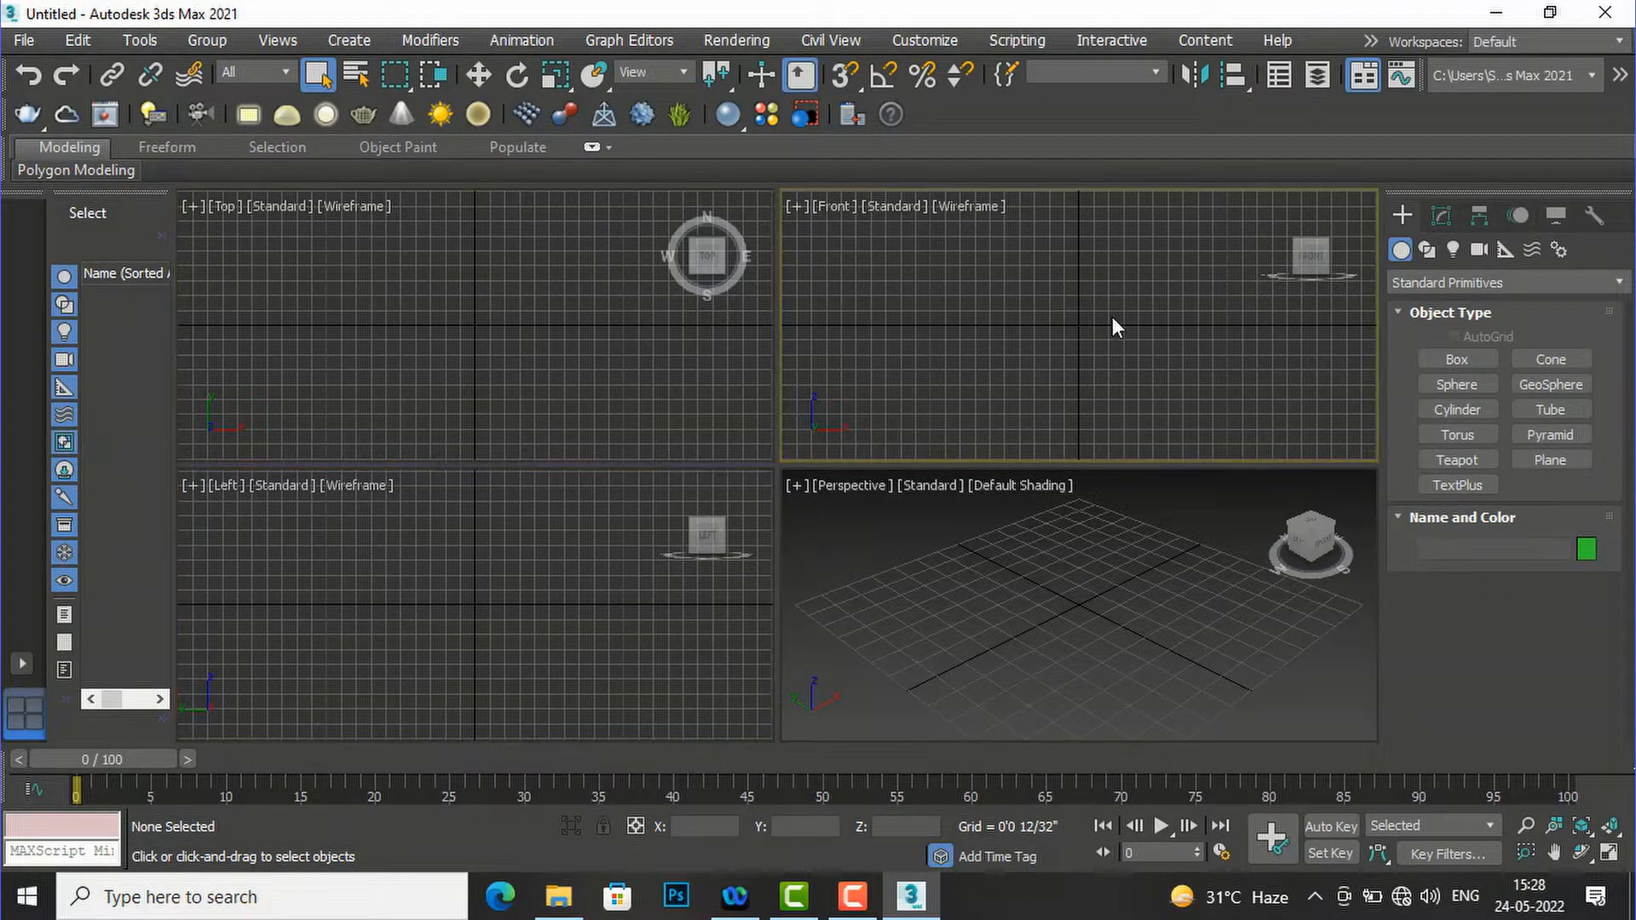
pyautogui.click(1043, 577)
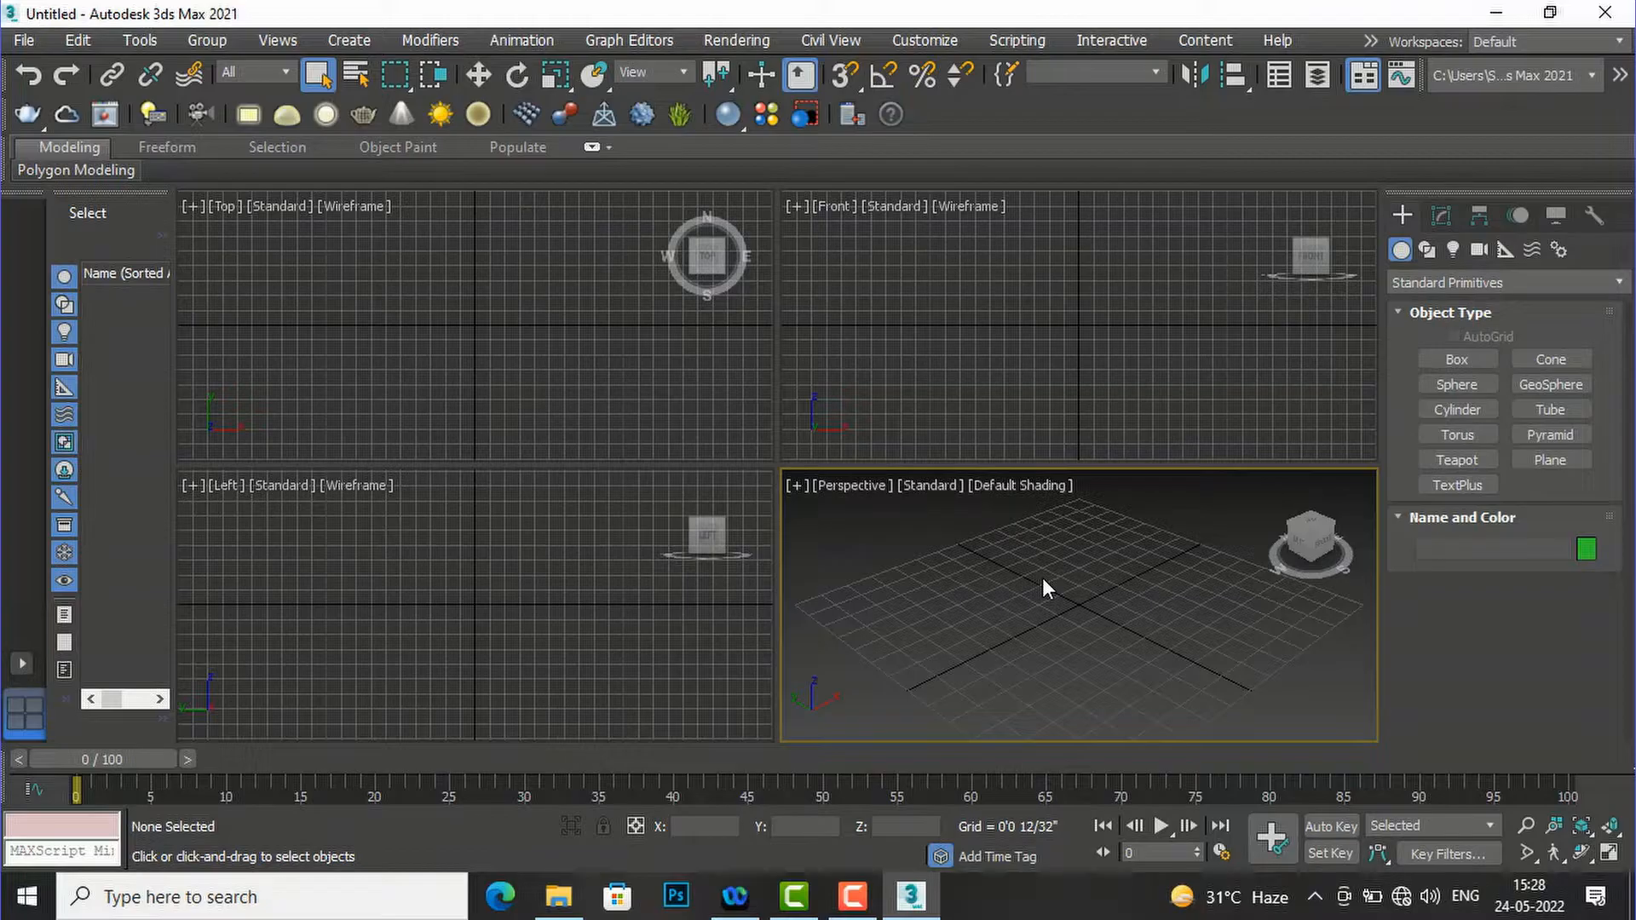
# Create a box from the Top view, about 0'0 14/32" long, 0'6 21/32" wide and 0'2 27/32" high.
pyautogui.click(1455, 365)
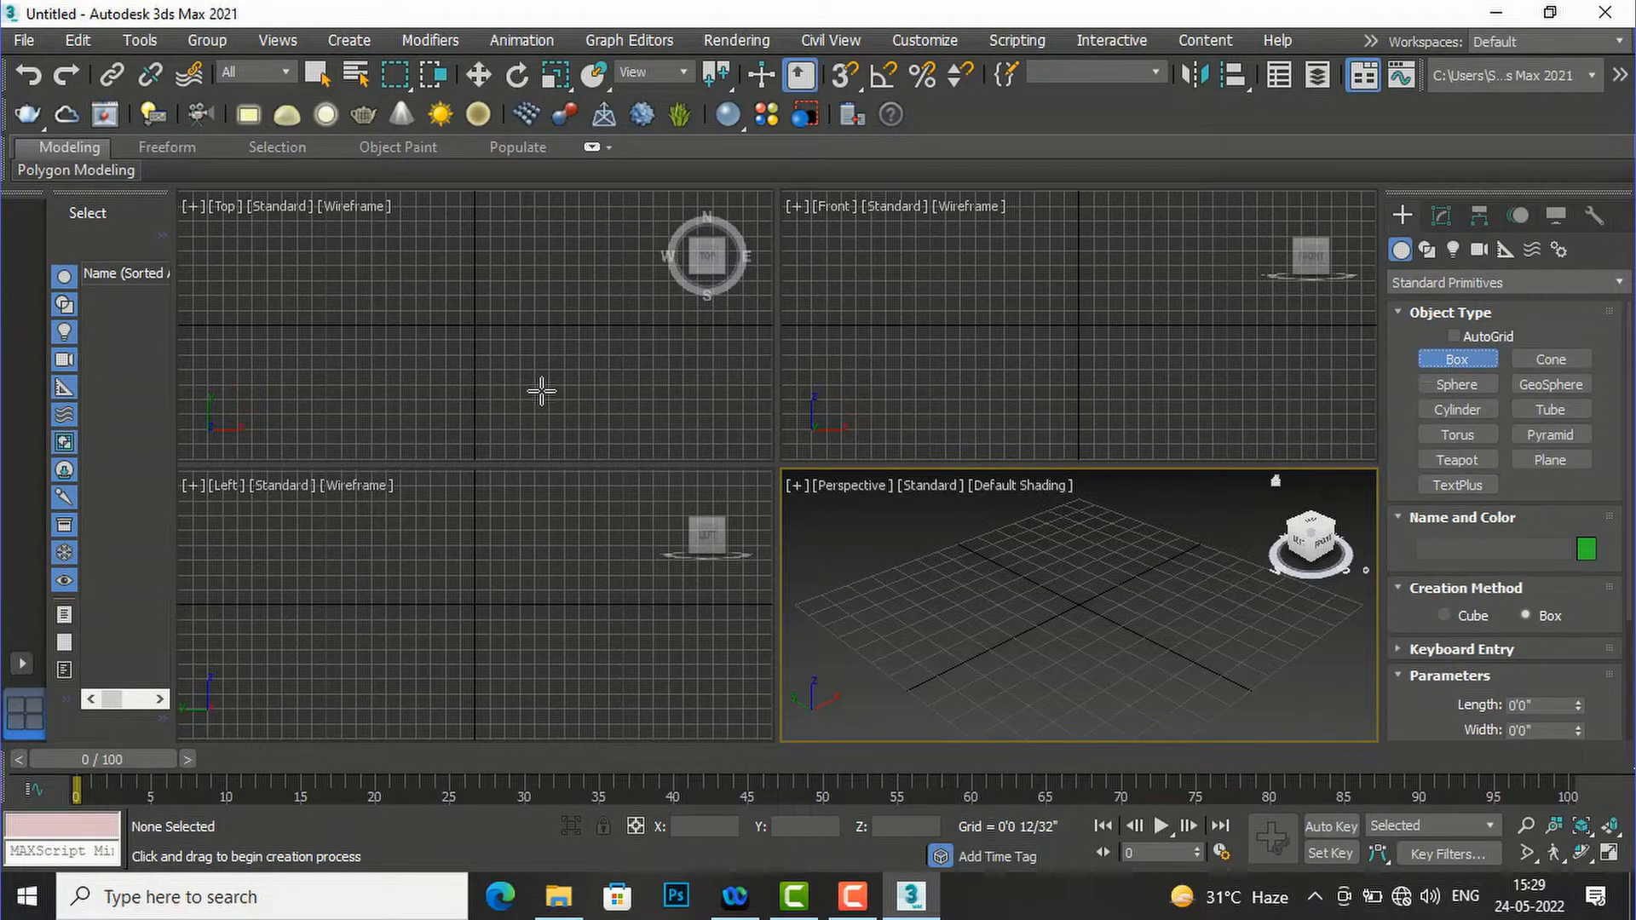
pyautogui.moveTo(312, 325); pyautogui.dragTo(560, 337)
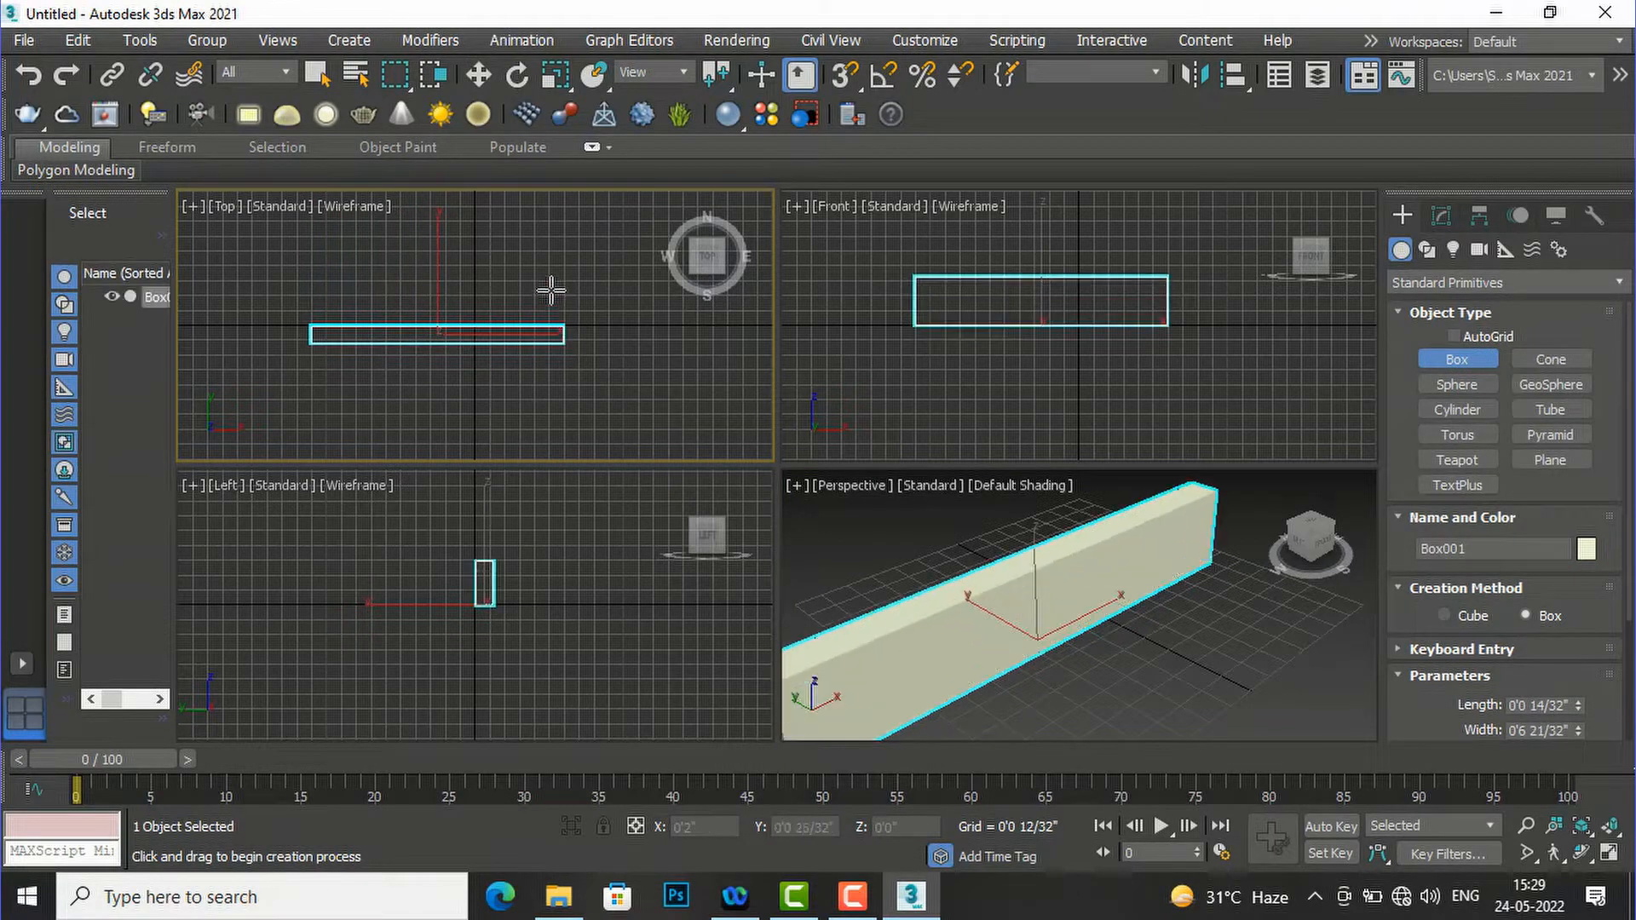
pyautogui.click(543, 236)
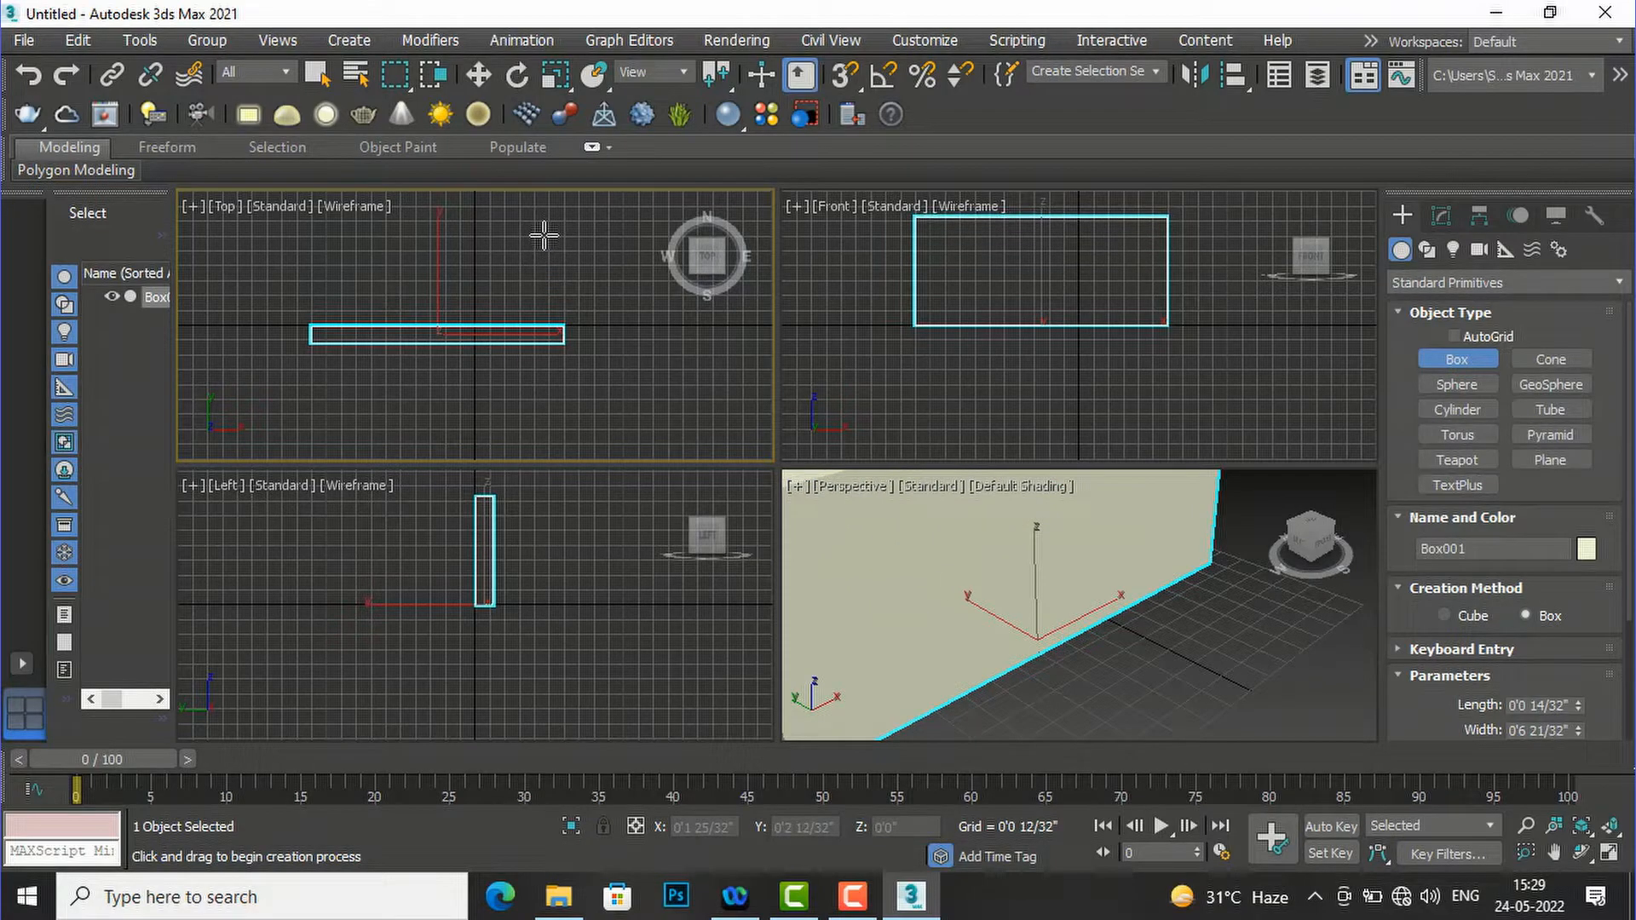
# Set the box's length, width and height segments to 7 each.
pyautogui.scroll(-3, 1499, 660)
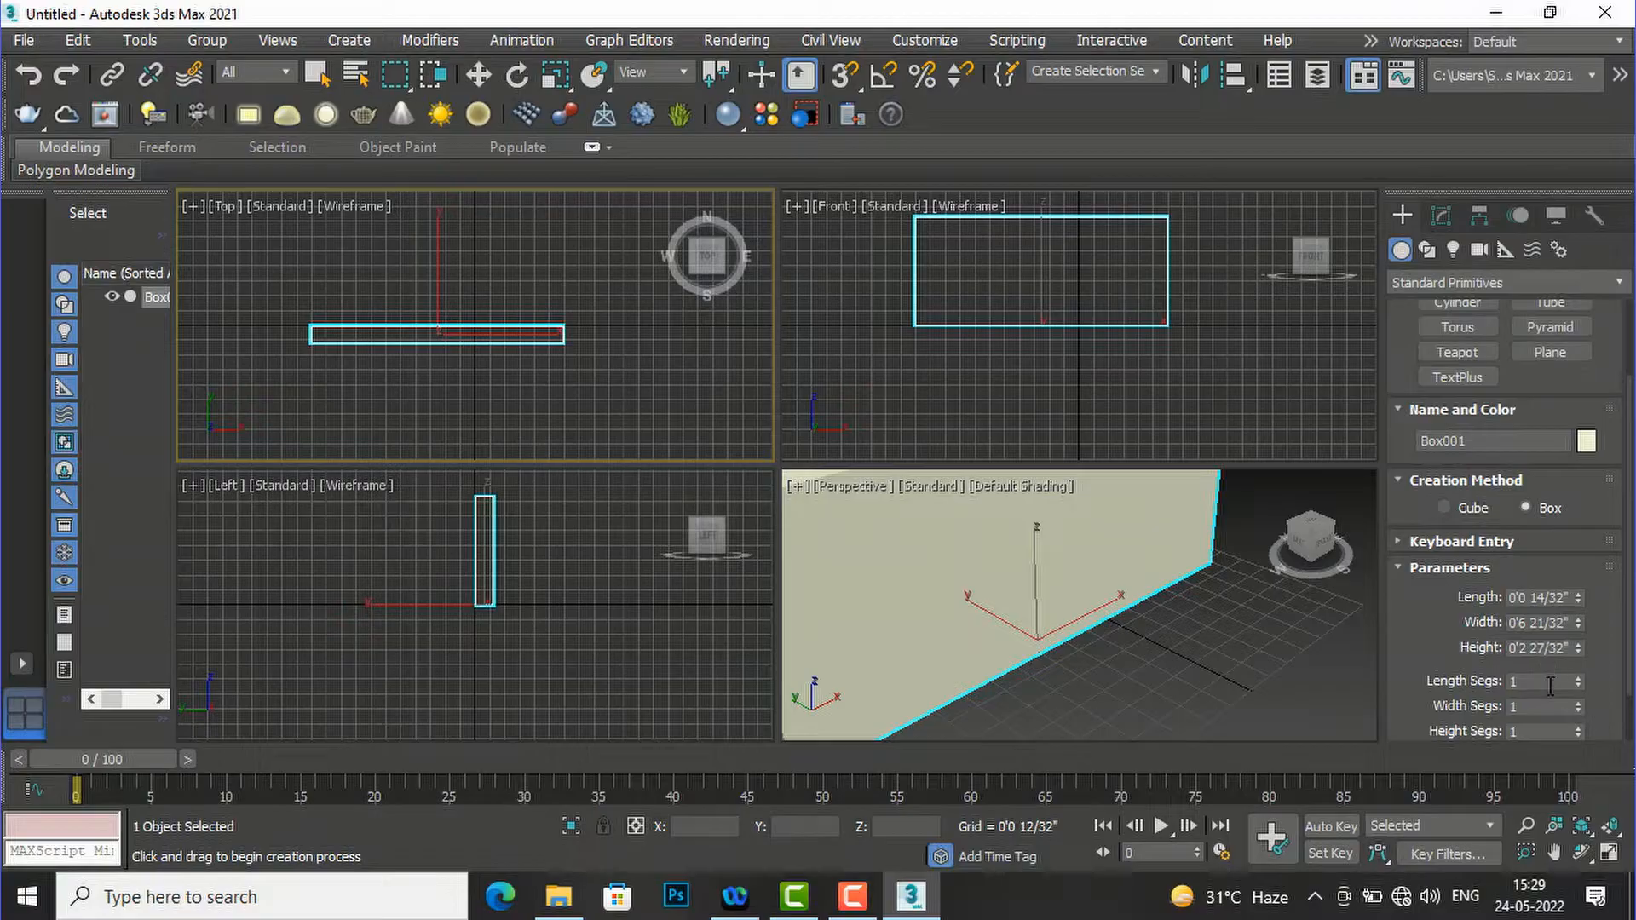
pyautogui.click(1533, 681)
pyautogui.write('7')
pyautogui.press('Tab')
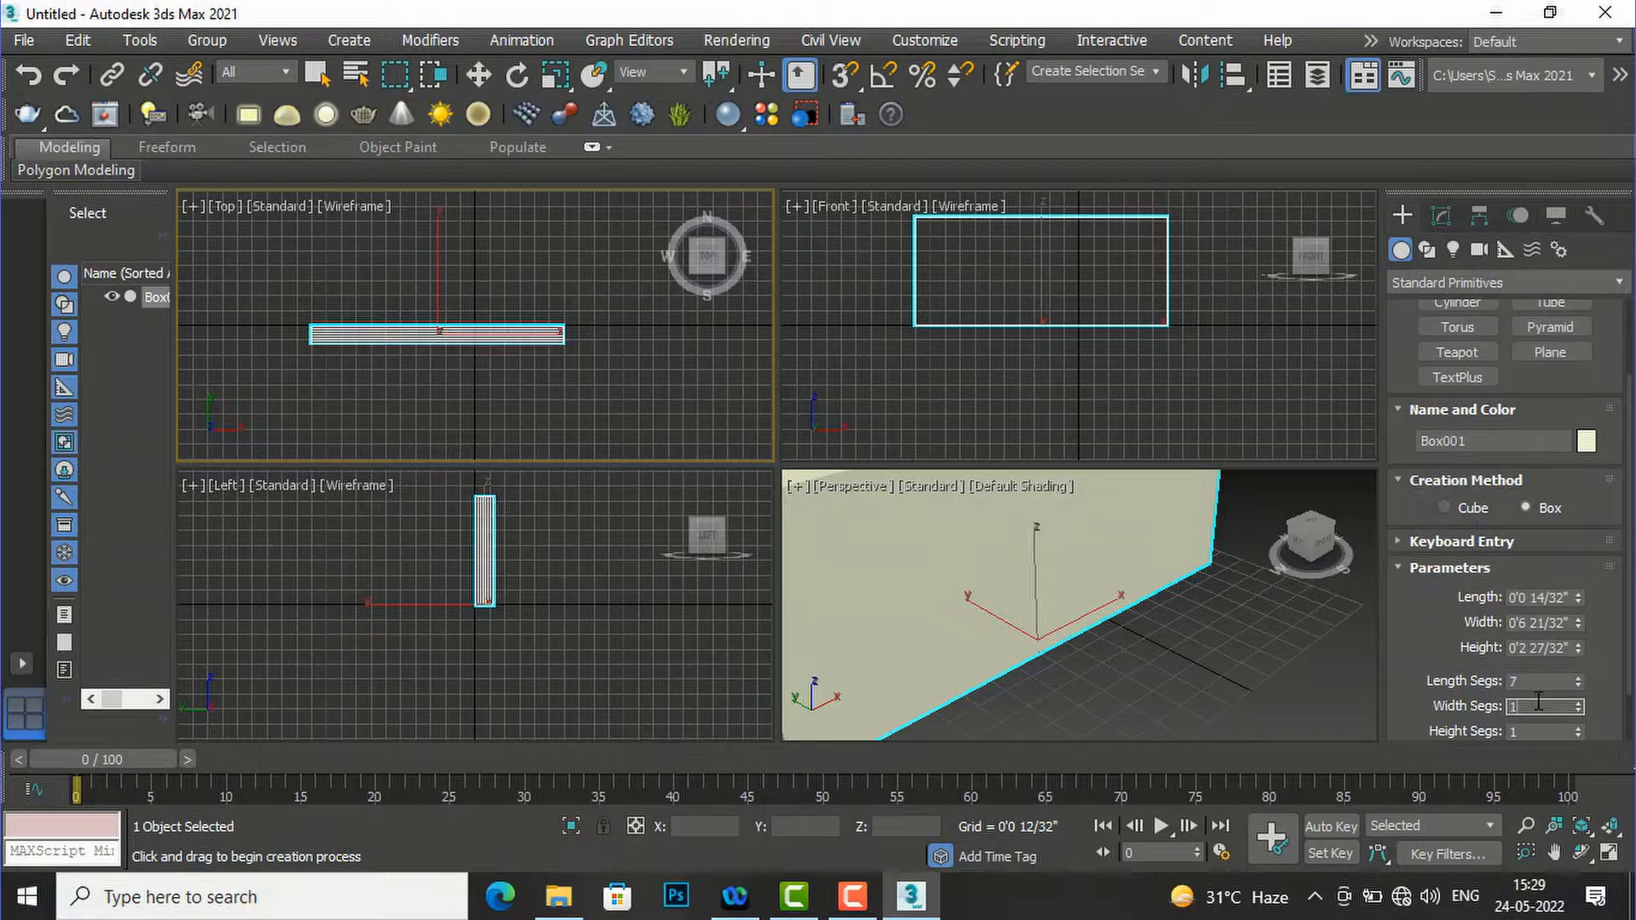
pyautogui.write('7')
pyautogui.press('Tab')
pyautogui.write('7')
pyautogui.click(1267, 654)
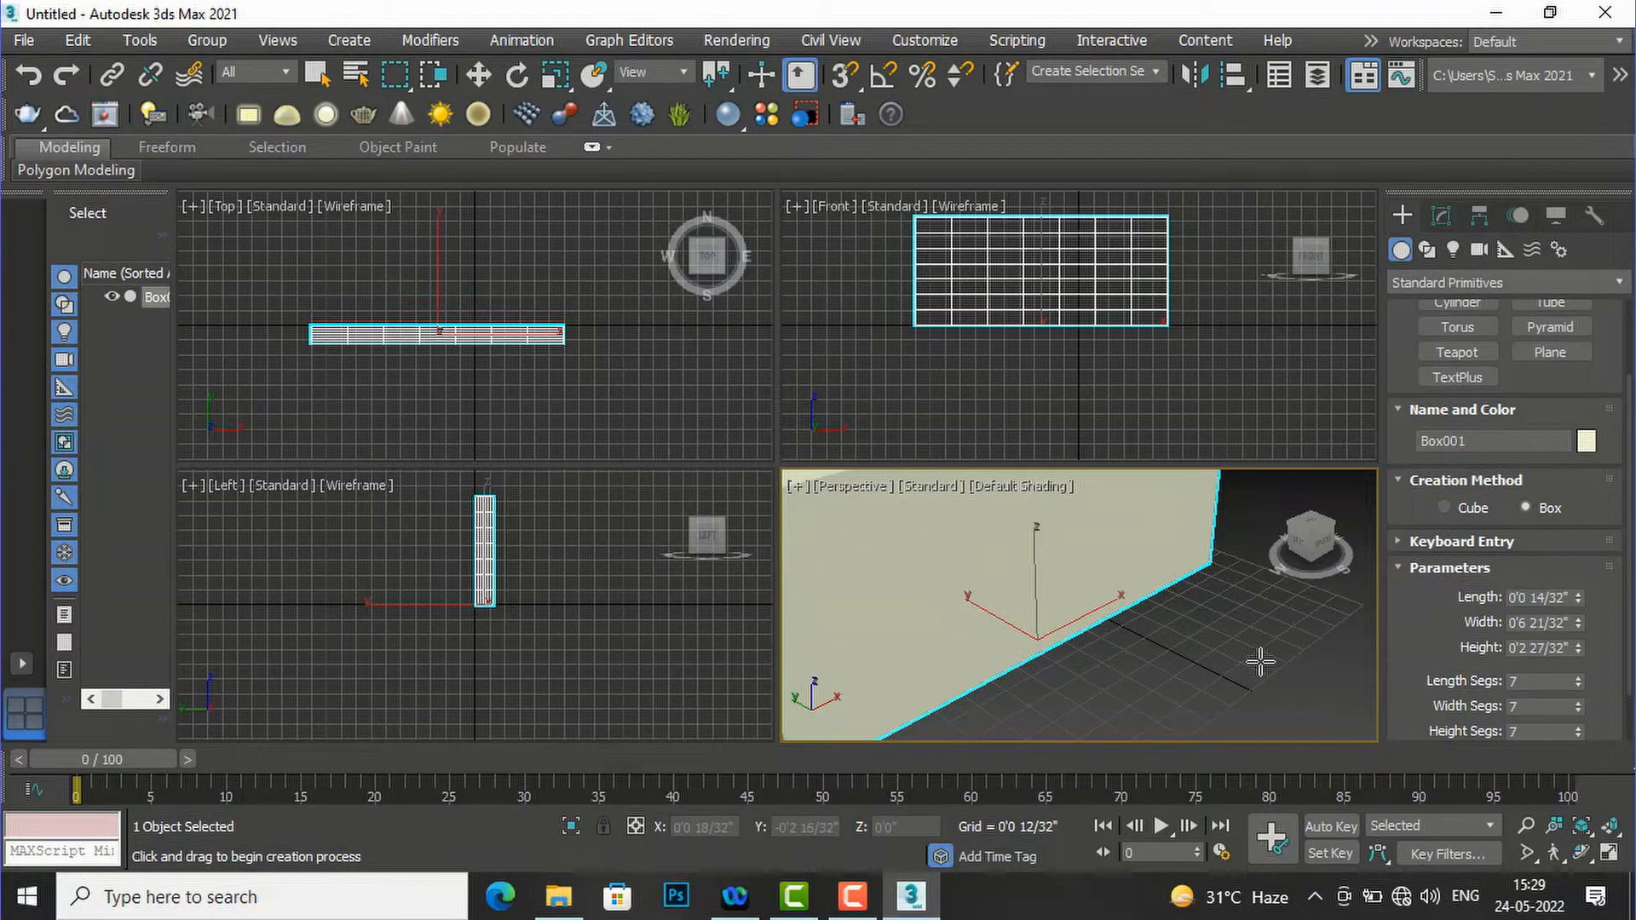
# Display edged faces in the Perspective view and end box creation.
pyautogui.hotkey('alt', 'w')
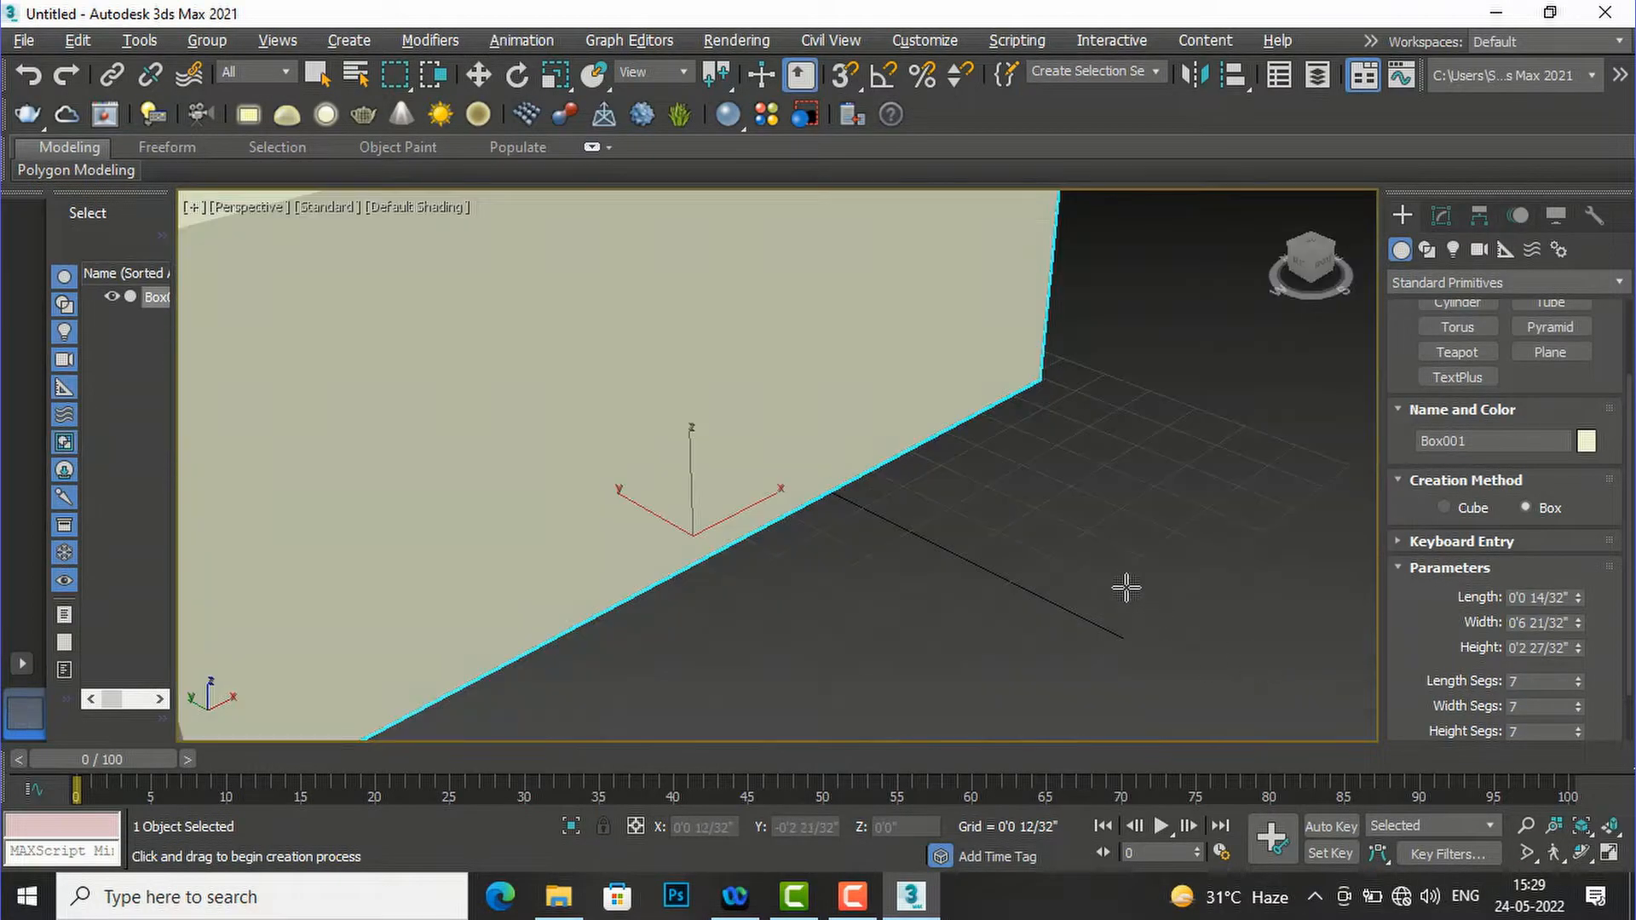
pyautogui.scroll(-5, 1132, 592)
pyautogui.scroll(3, 1122, 584)
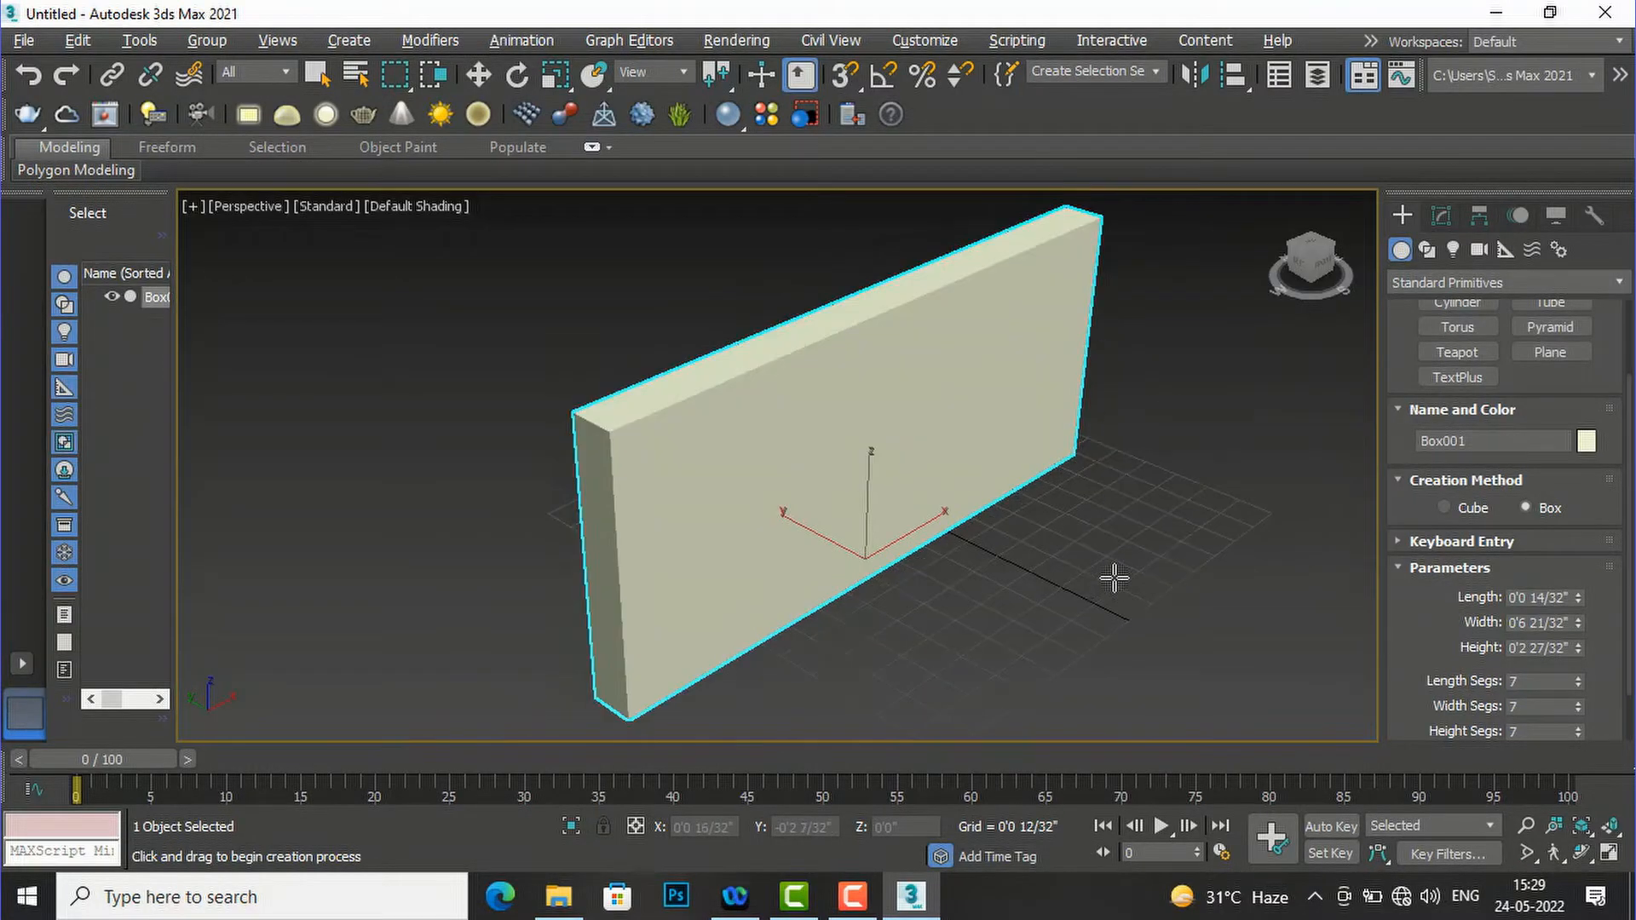
pyautogui.click(427, 205)
pyautogui.click(484, 471)
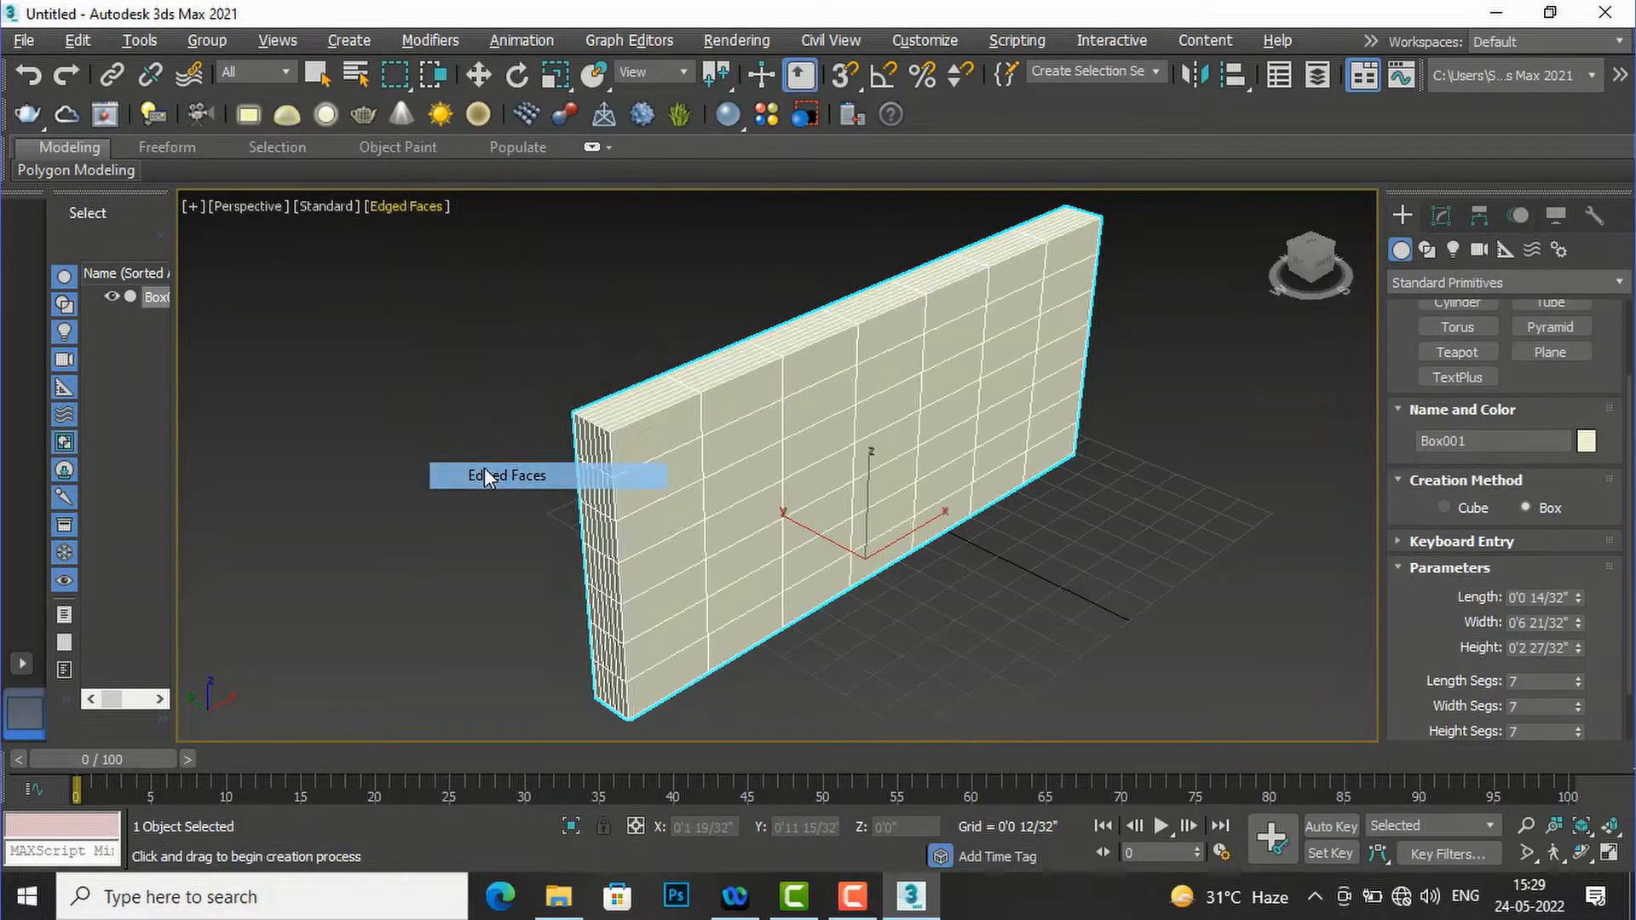
pyautogui.scroll(2, 931, 366)
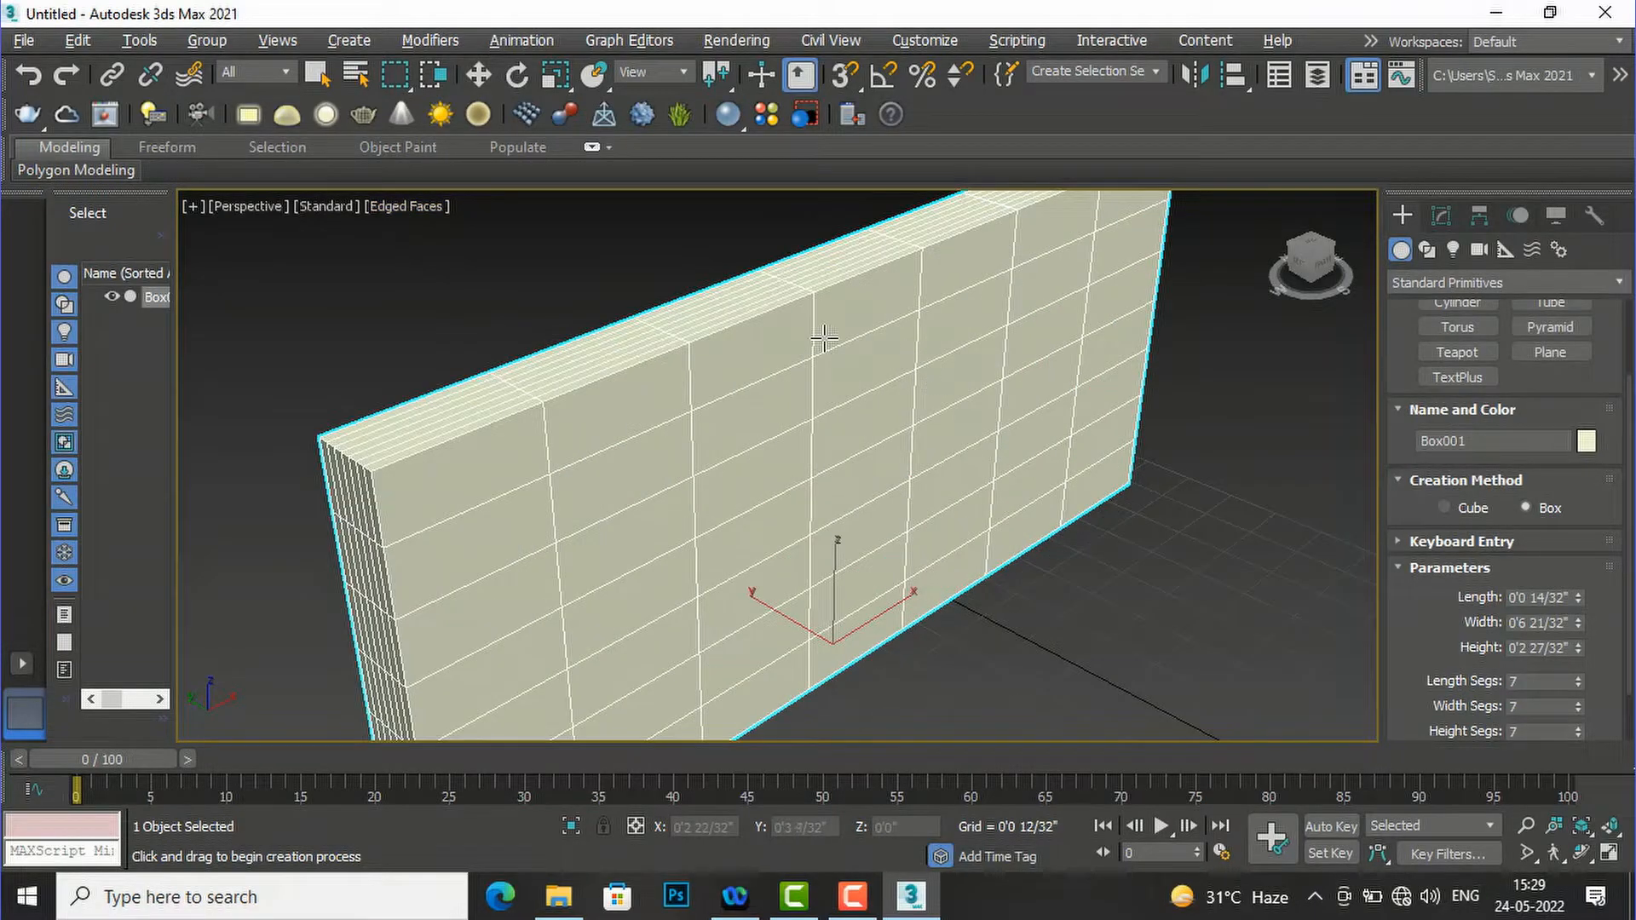
pyautogui.scroll(-2, 821, 340)
pyautogui.rightClick(1122, 489)
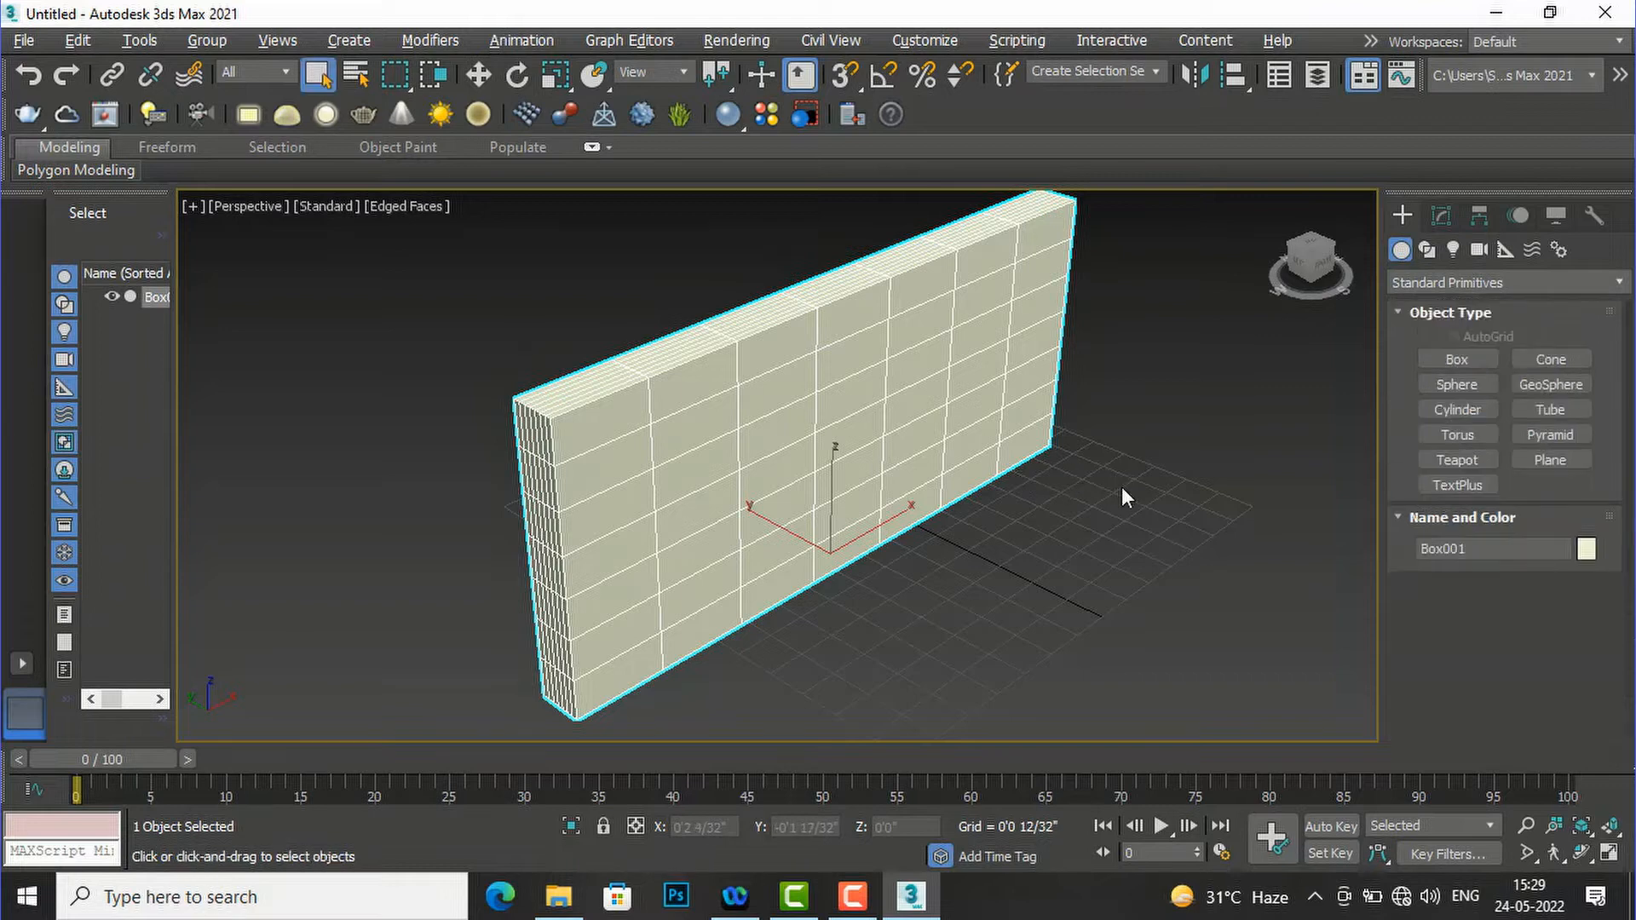
# Draw a six-sided NGon spline of about 0'0 11/32" radius over the middle of the box in the Front view.
pyautogui.hotkey('alt', 'w')
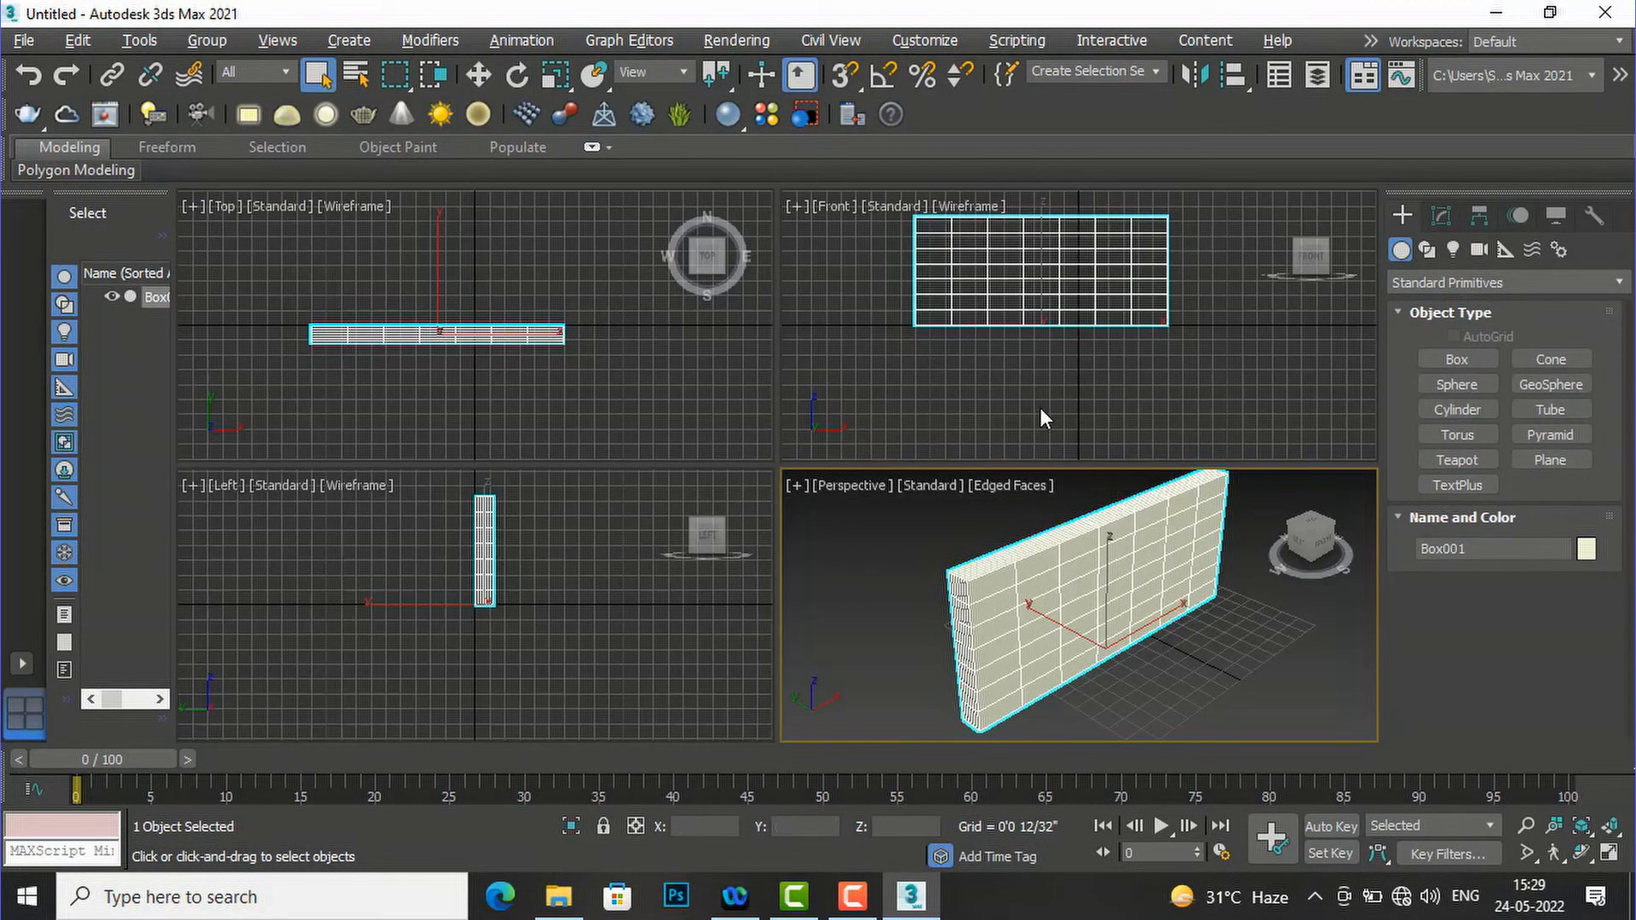
pyautogui.rightClick(1044, 395)
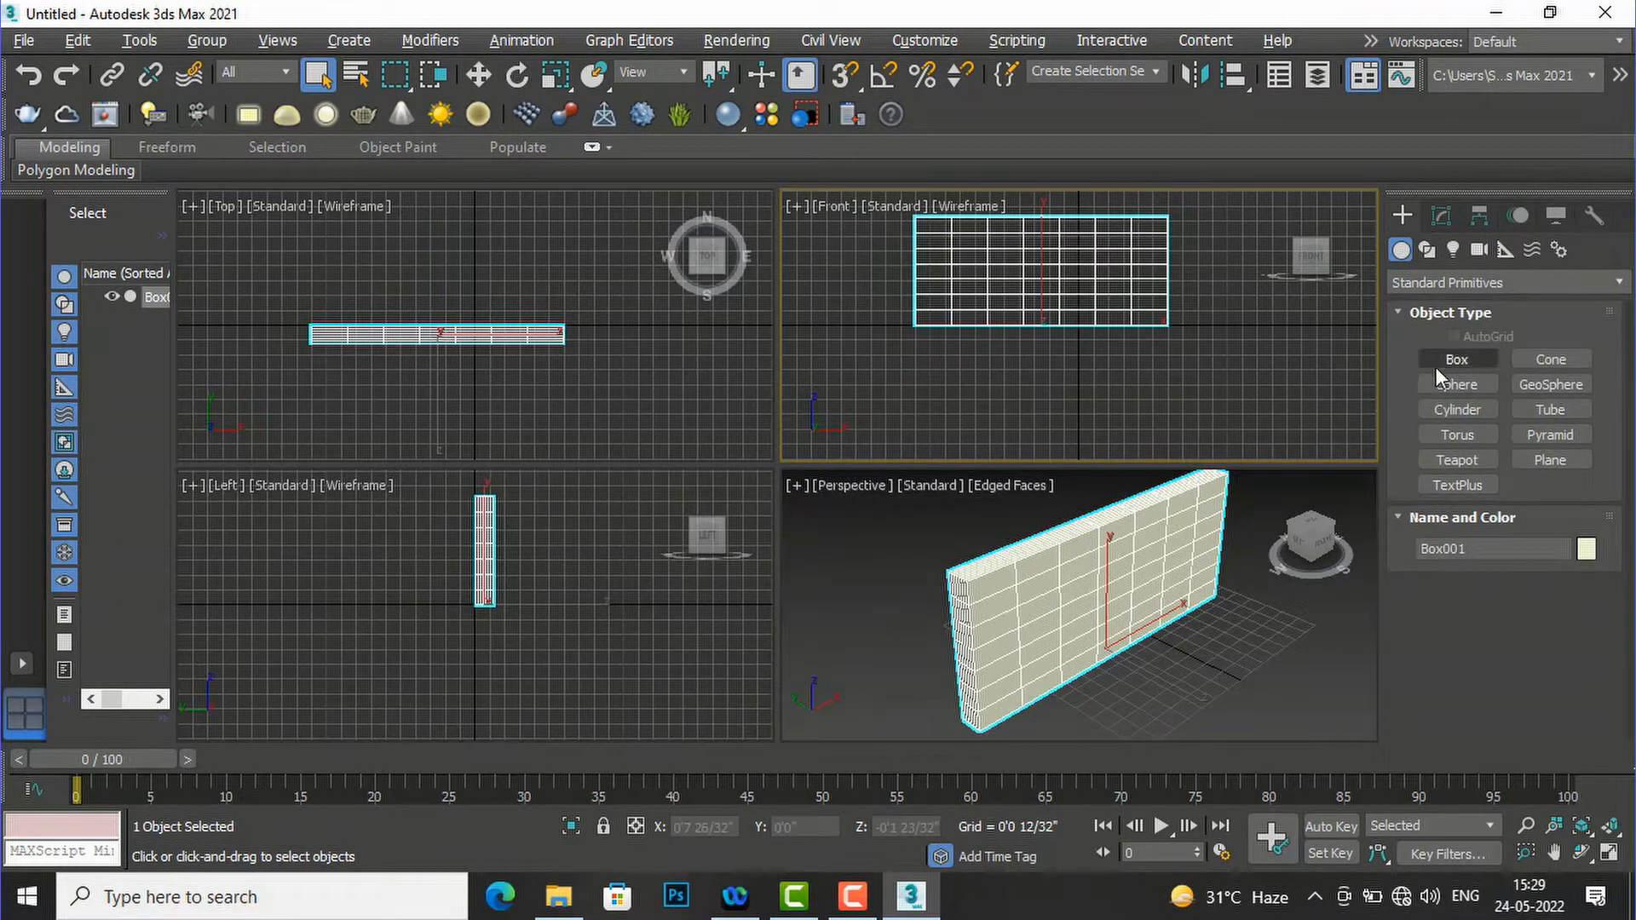
pyautogui.click(1427, 249)
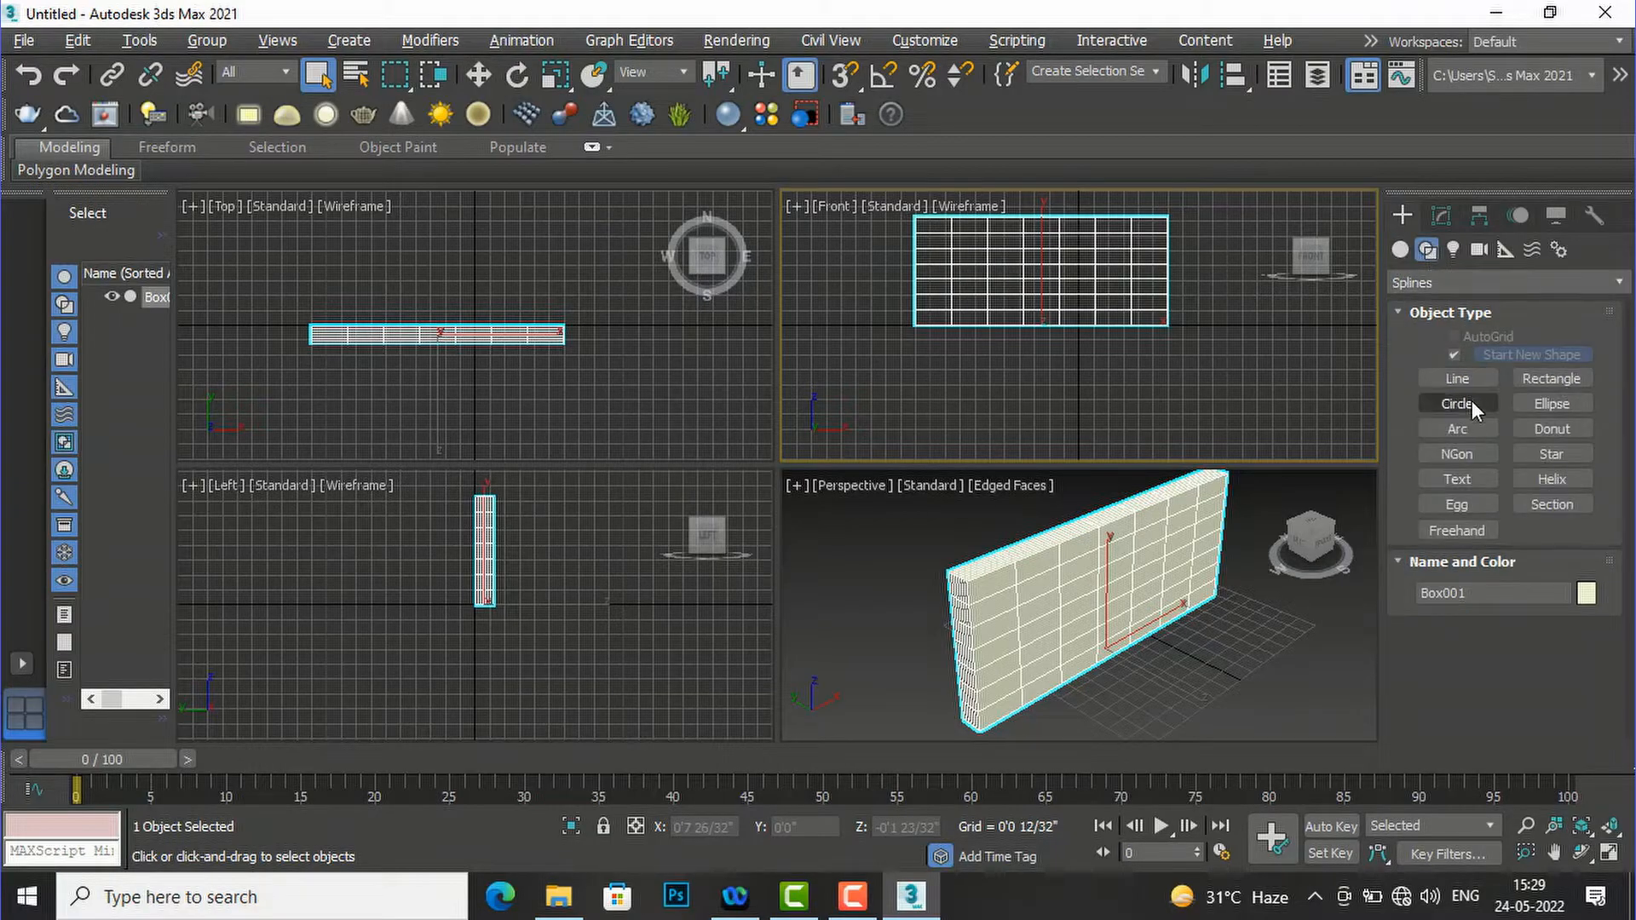
pyautogui.click(1457, 454)
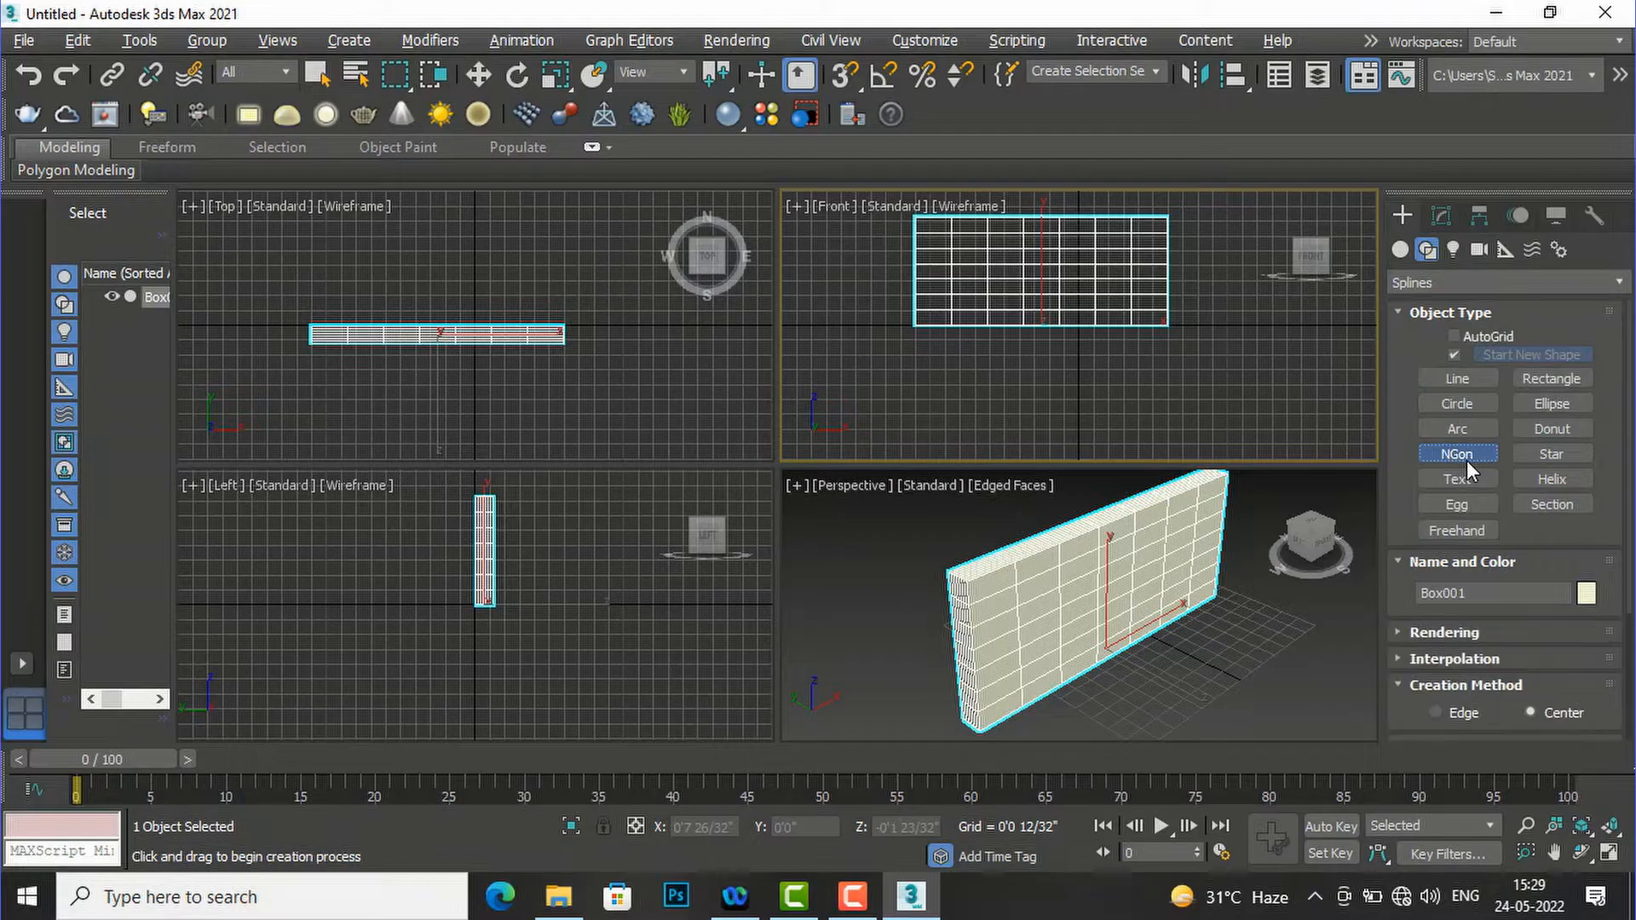
pyautogui.scroll(-5, 1571, 642)
pyautogui.scroll(-2, 1572, 642)
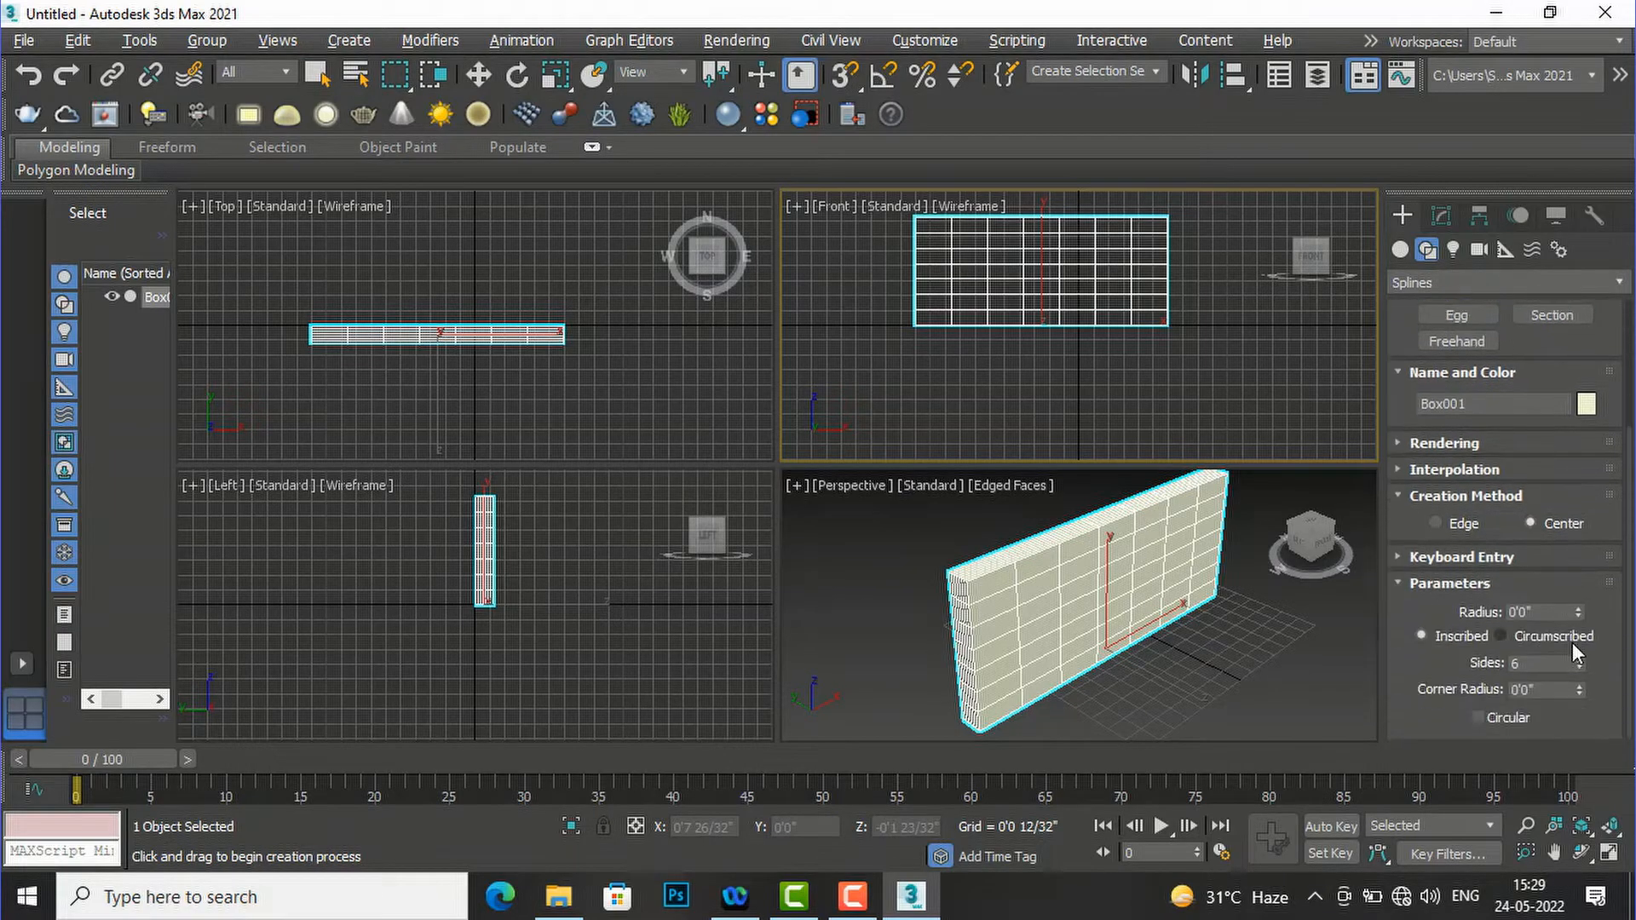
pyautogui.scroll(3, 1497, 474)
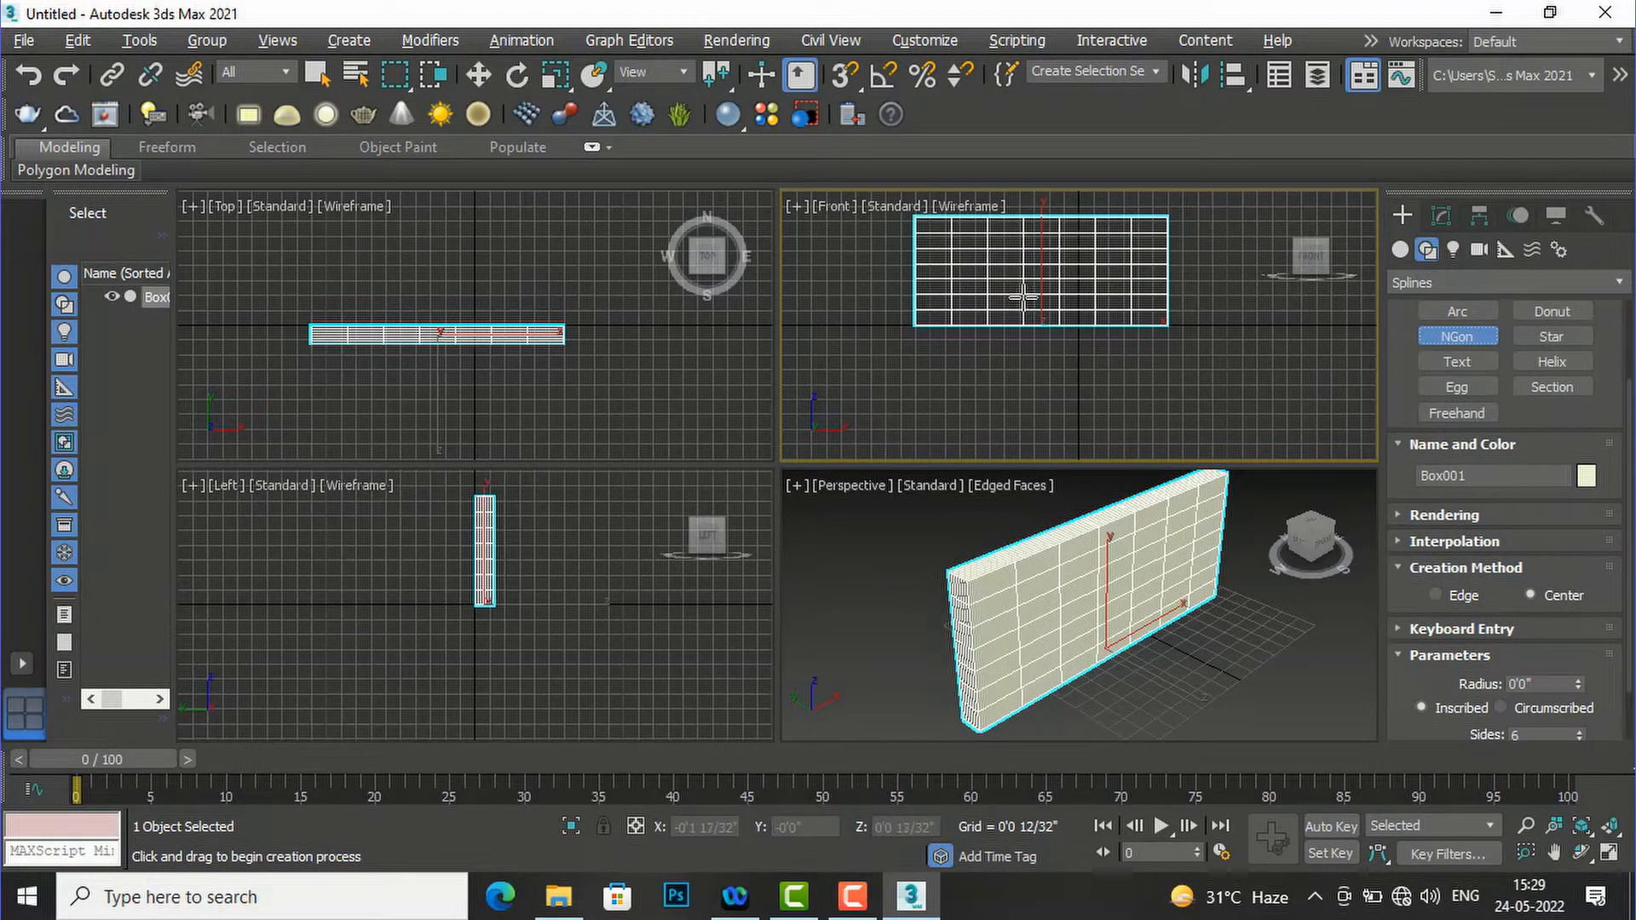
pyautogui.scroll(2, 1025, 251)
pyautogui.moveTo(1027, 286); pyautogui.dragTo(1015, 273)
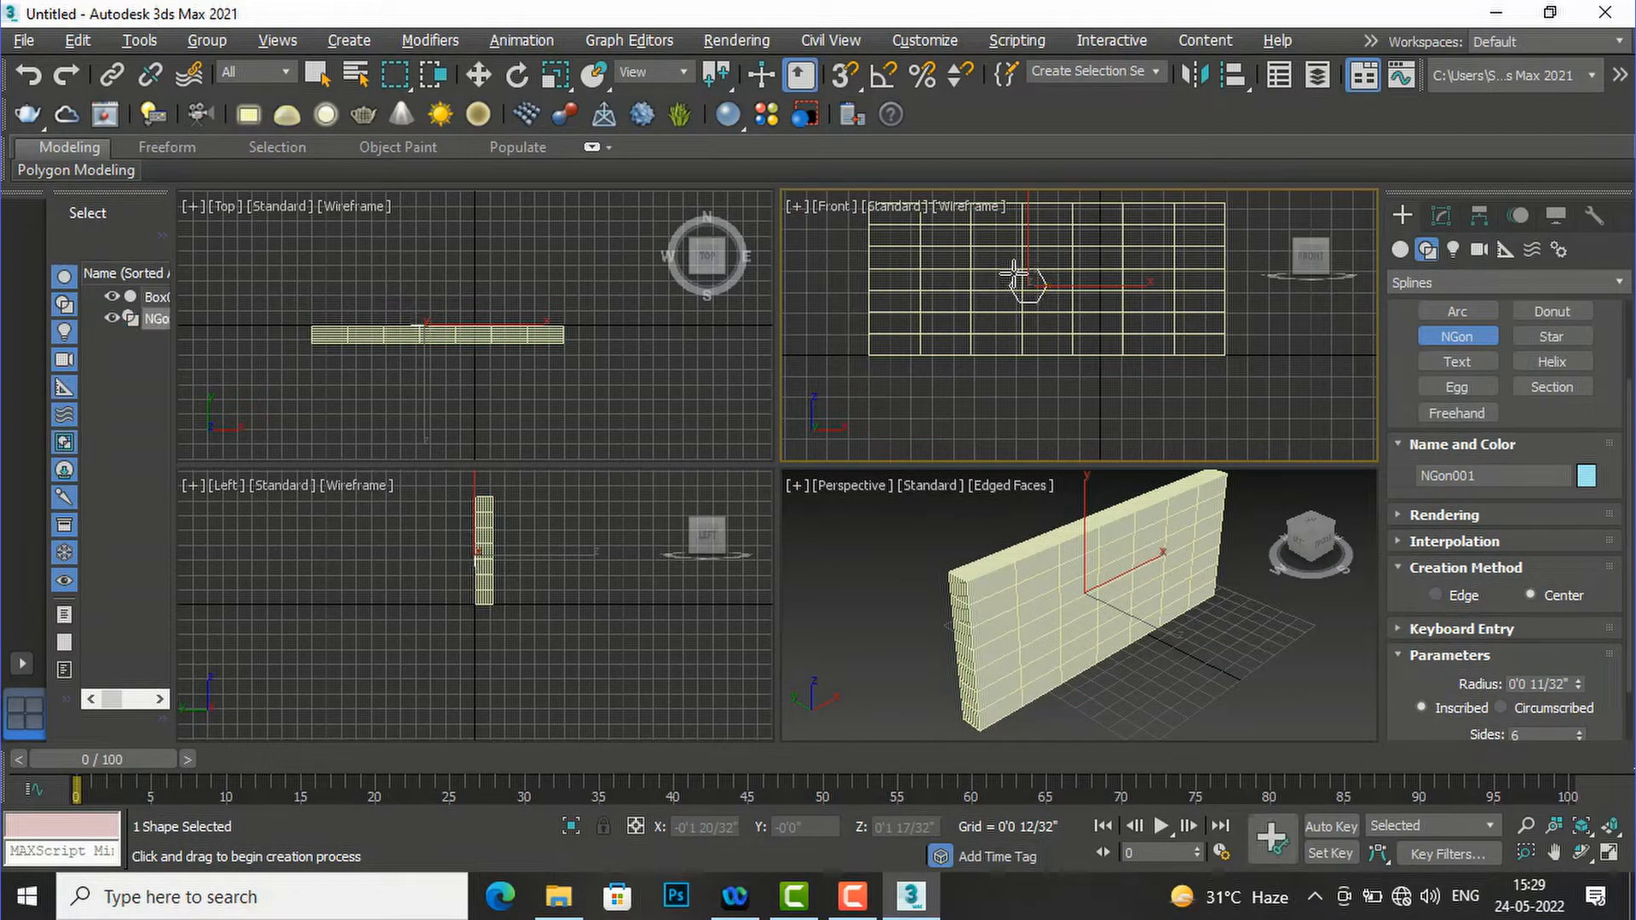
# Move the NGon in the Top view so it sits in front of the box near its left end.
pyautogui.click(479, 75)
pyautogui.scroll(2, 396, 320)
pyautogui.scroll(2, 396, 320)
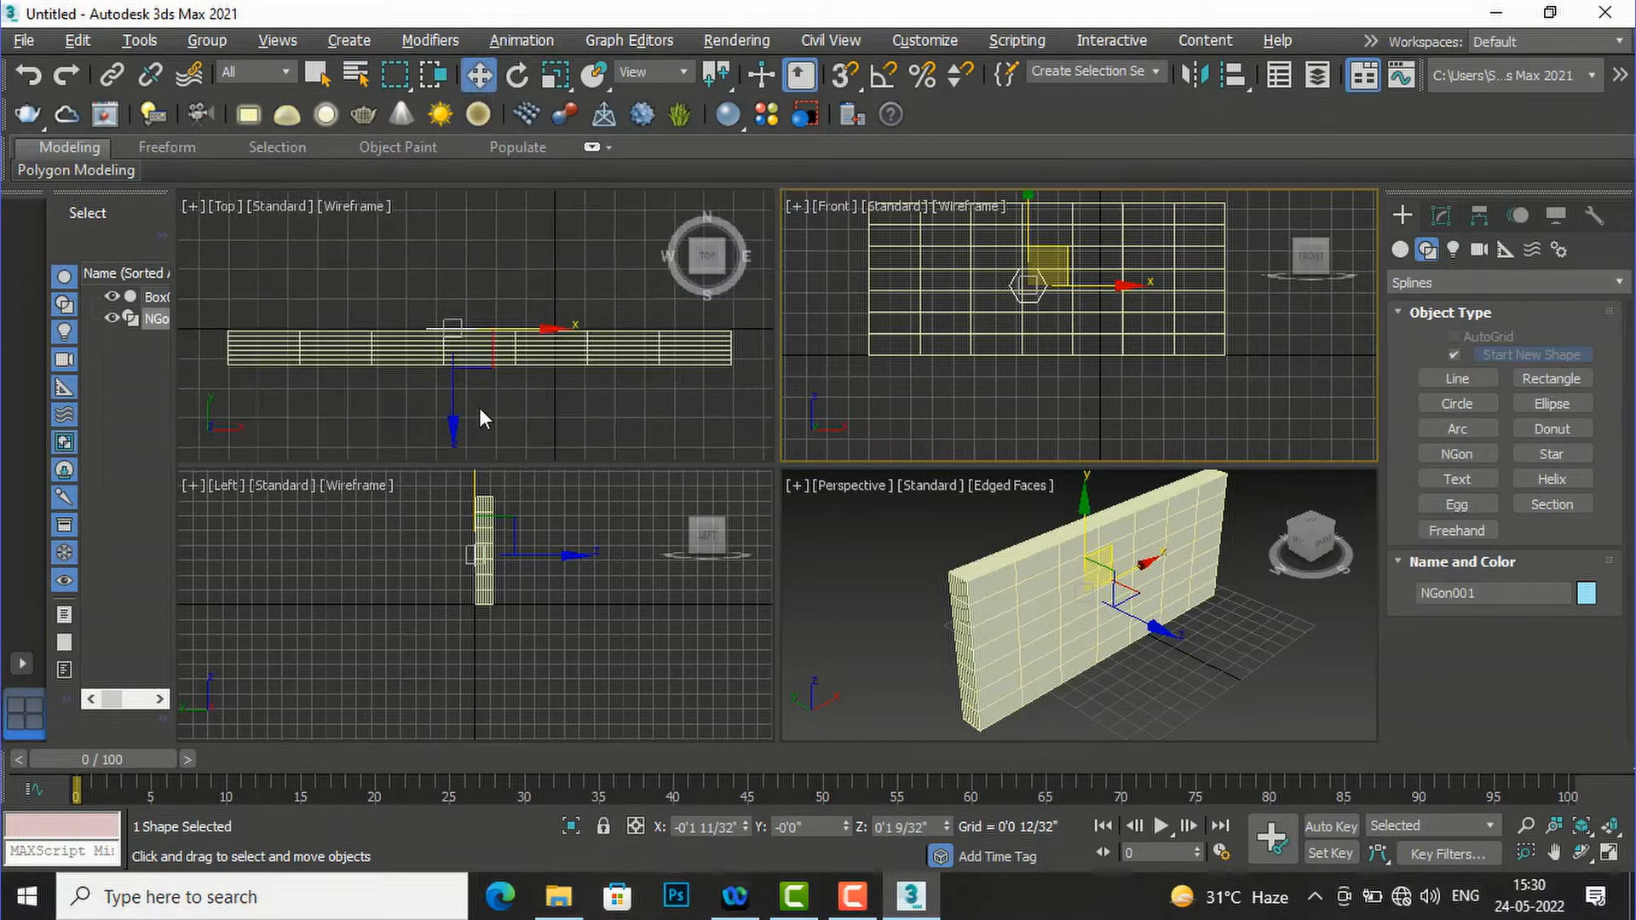
pyautogui.rightClick(503, 413)
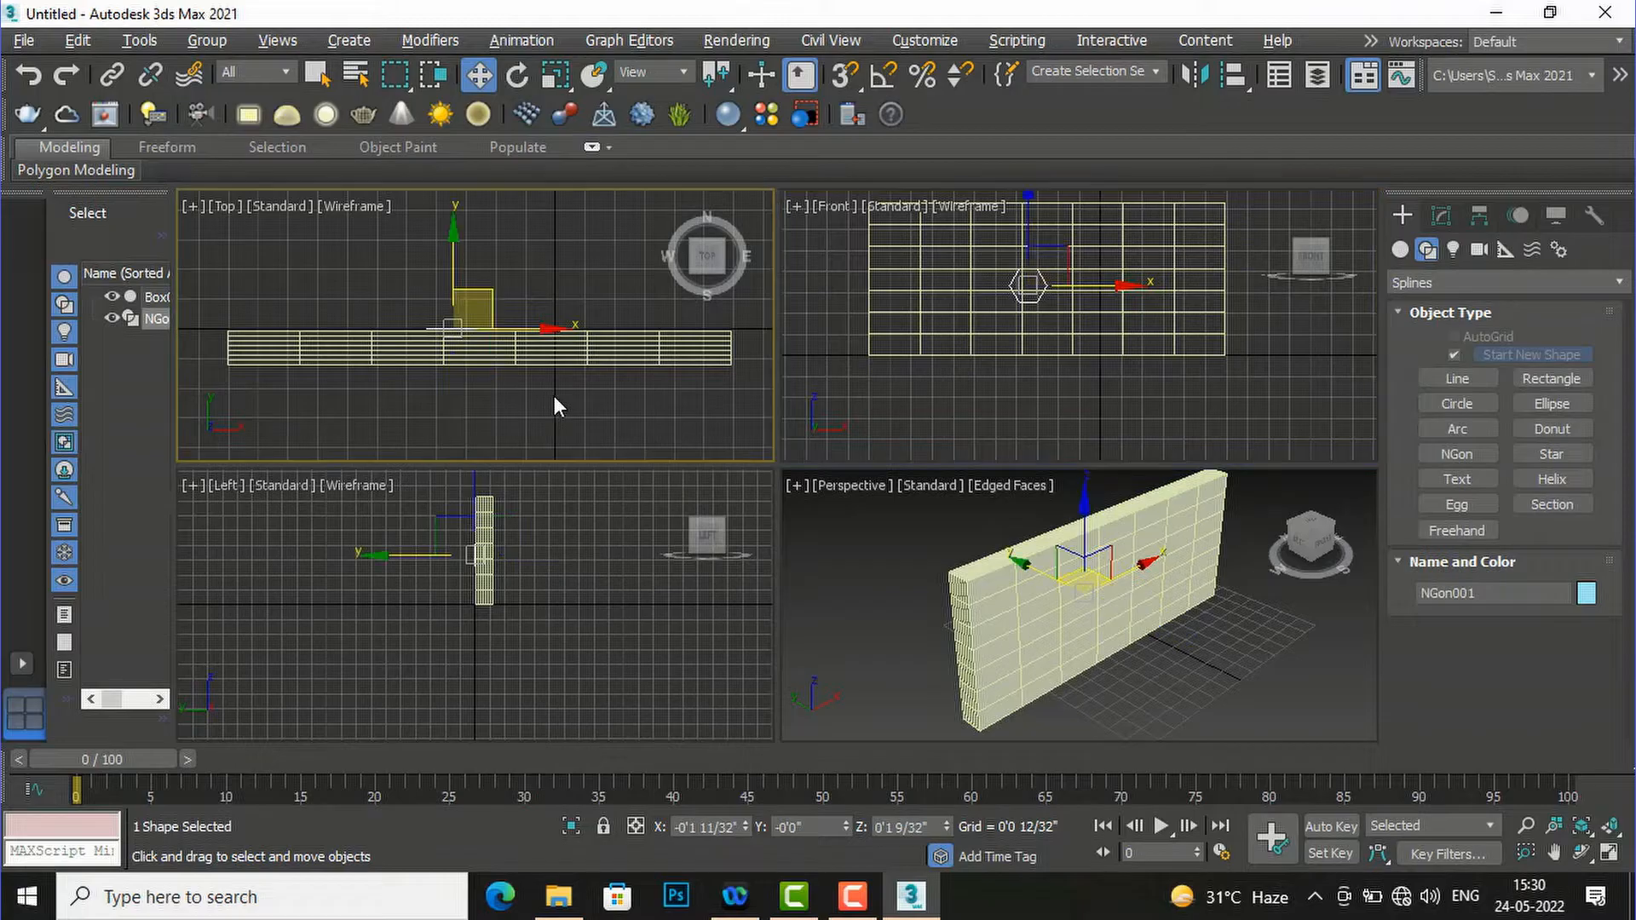
pyautogui.moveTo(489, 326); pyautogui.dragTo(324, 353)
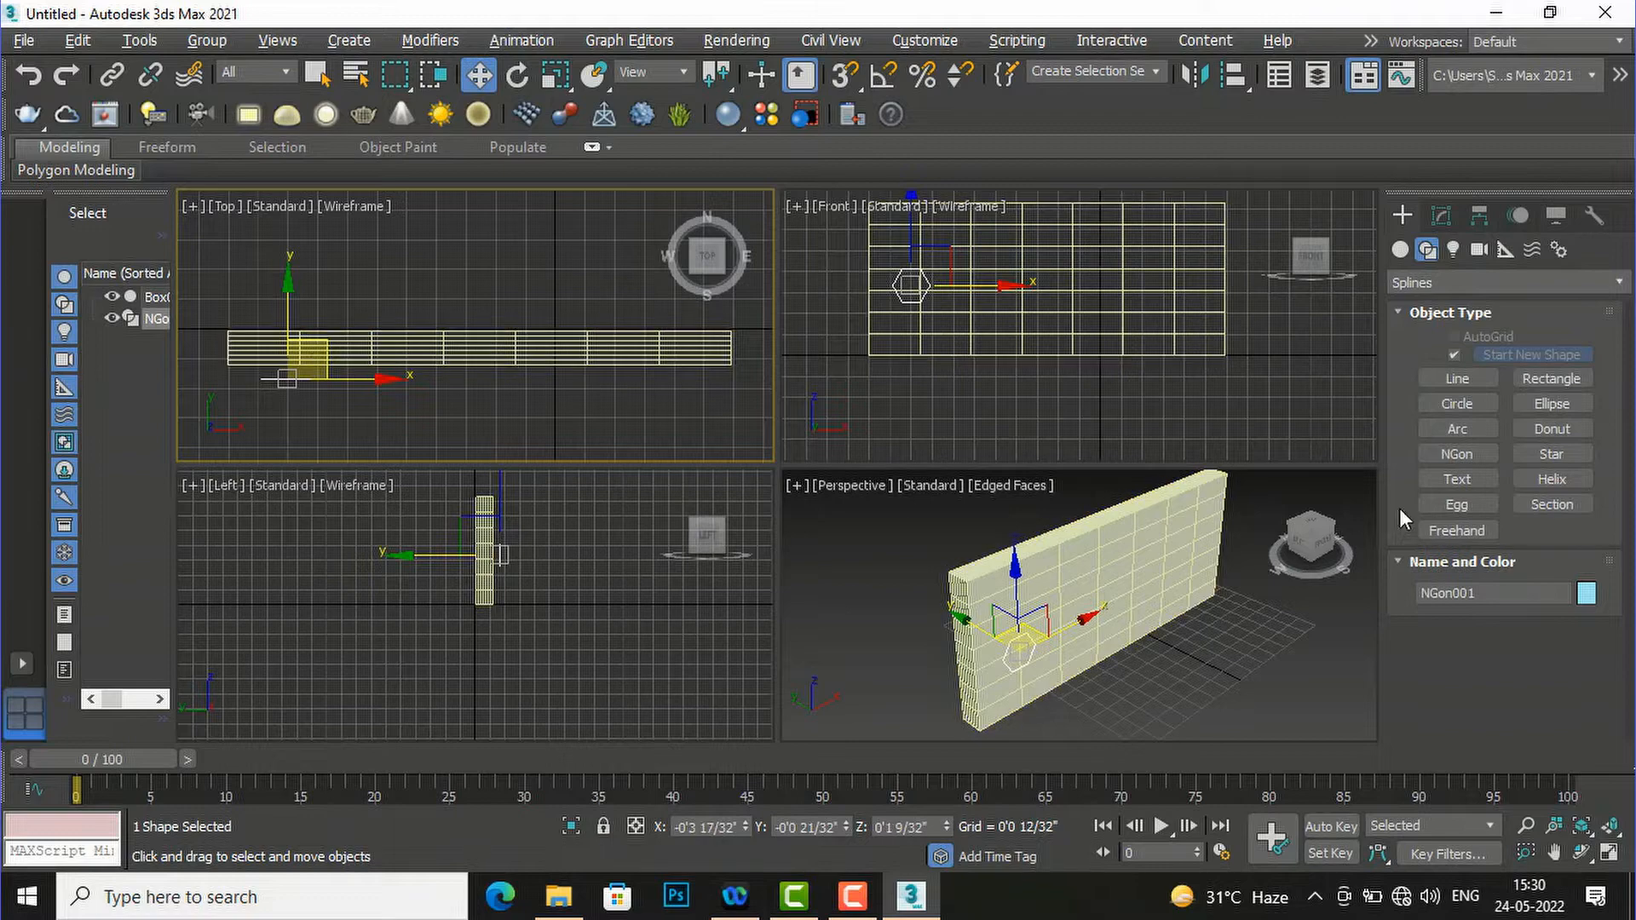
# Place a text spline over the box in the Front view, size about 0'0 25/32", reading "ARCHITECT".
pyautogui.click(1454, 480)
pyautogui.click(1068, 264)
pyautogui.scroll(-3, 1018, 389)
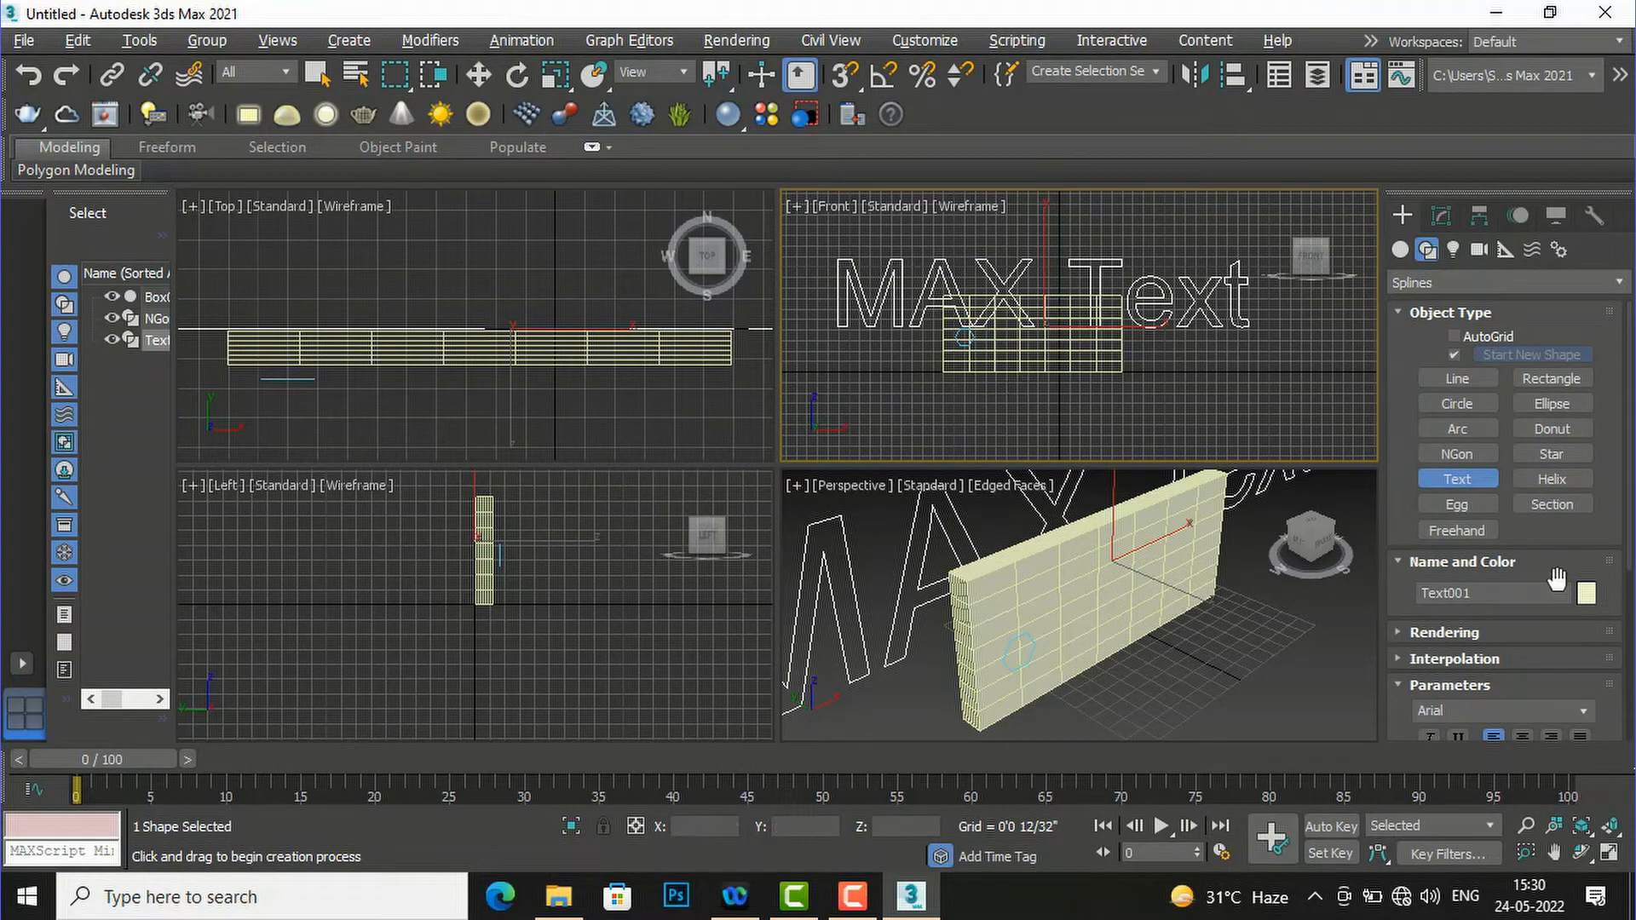
pyautogui.scroll(-5, 1561, 586)
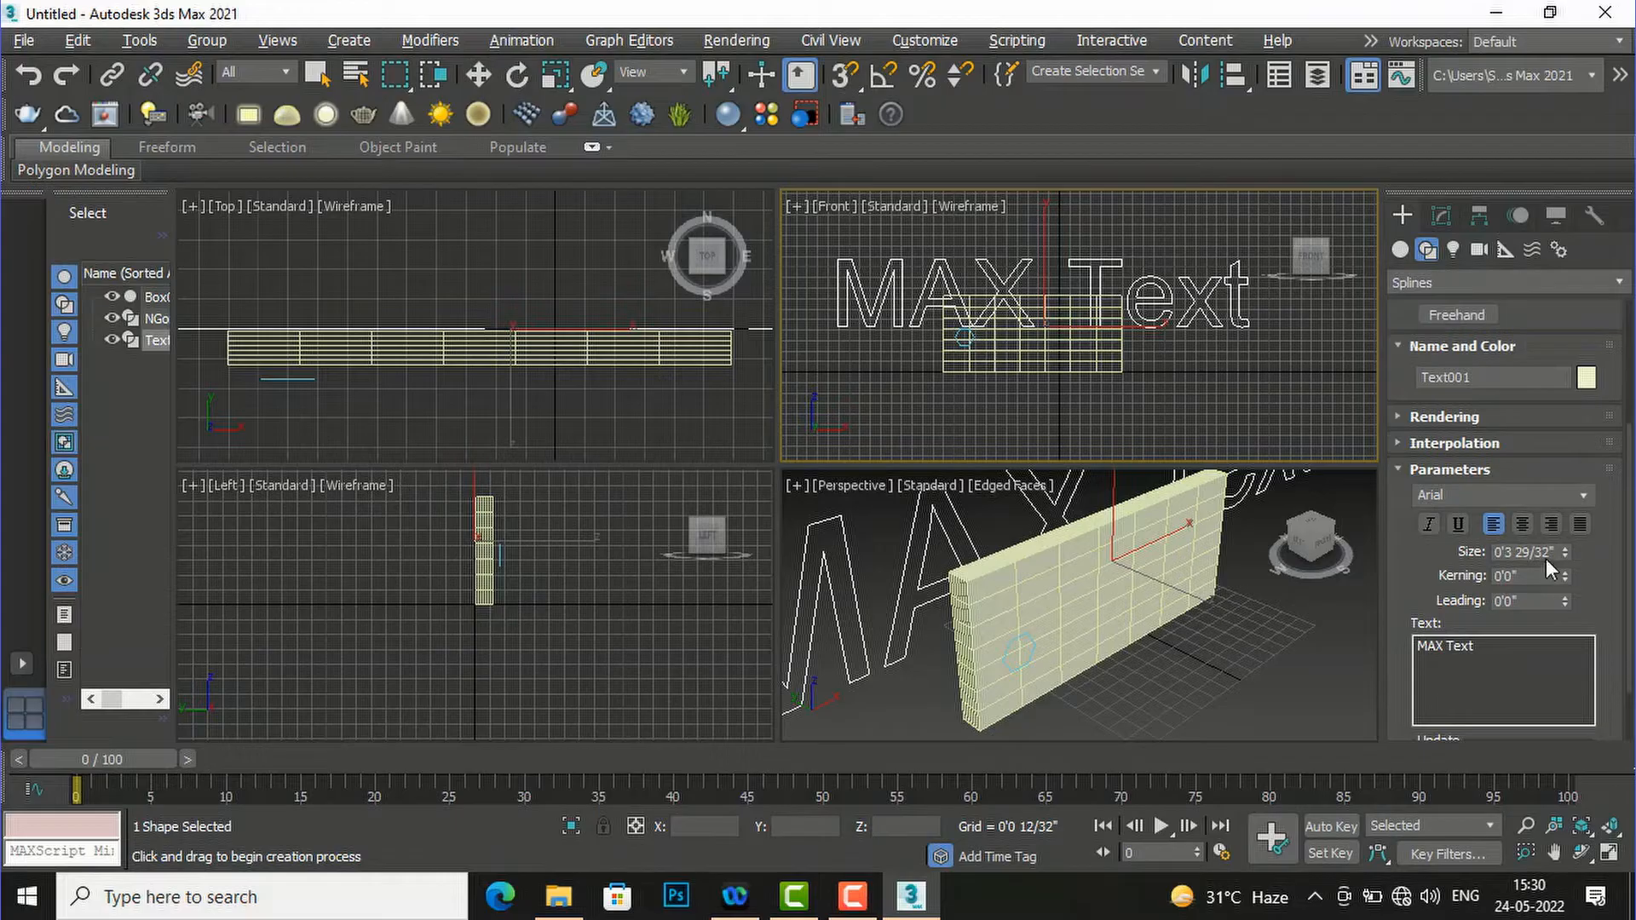
pyautogui.moveTo(1562, 554); pyautogui.dragTo(1398, 656)
pyautogui.write('ARCHITECT')
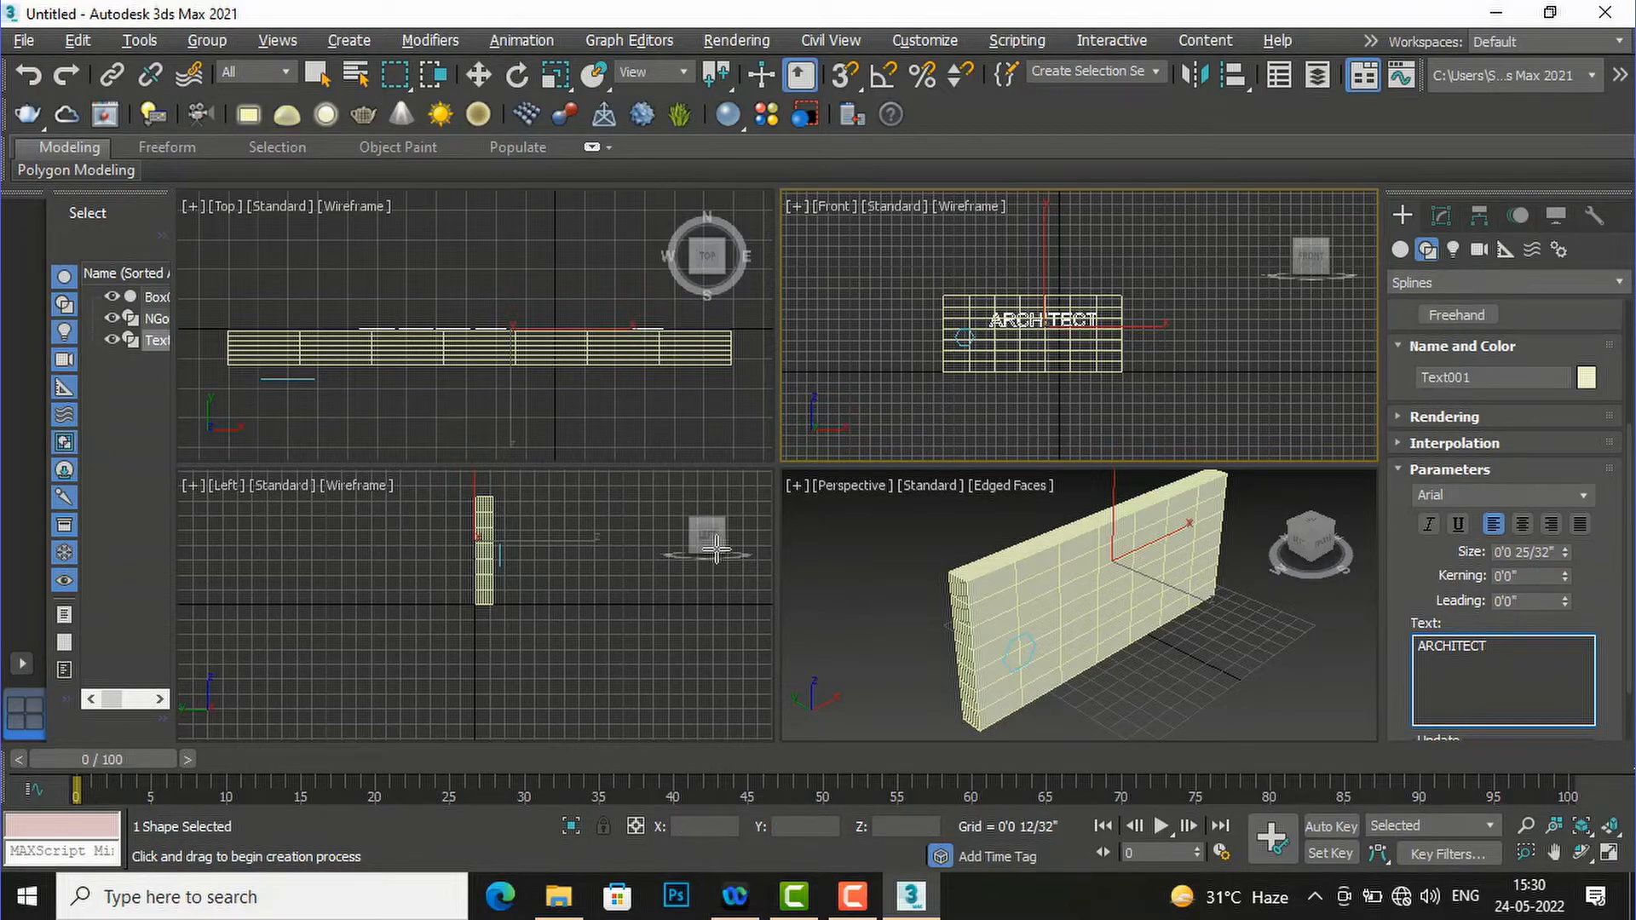
# Move the ARCHITECT text in the Top view so it sits in front of the box.
pyautogui.click(479, 75)
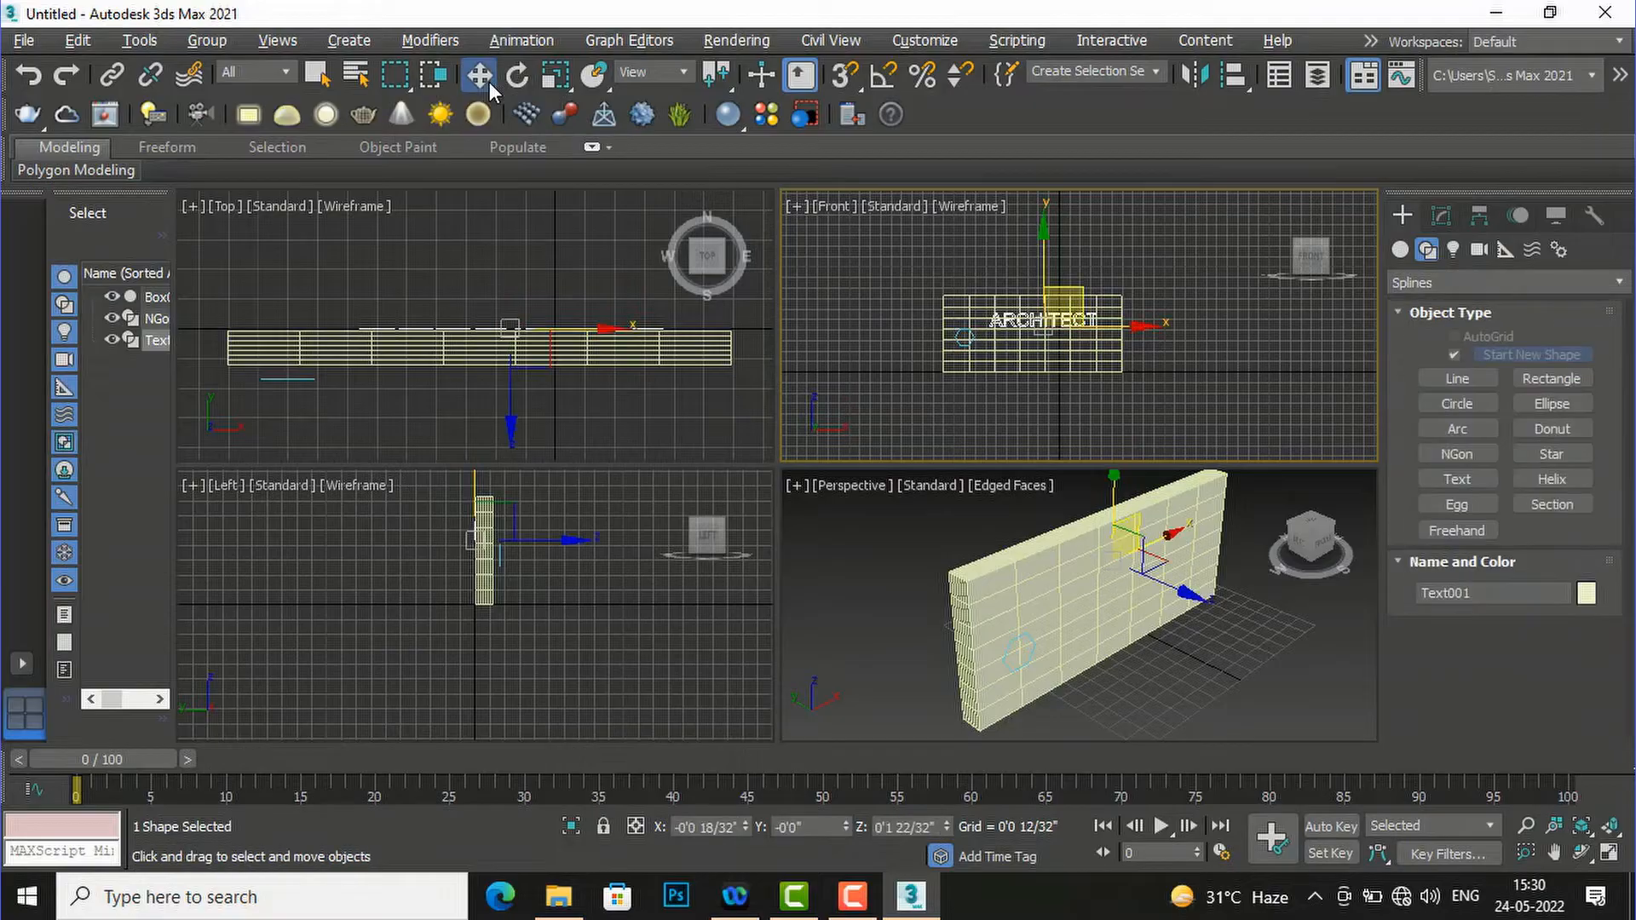
pyautogui.click(513, 322)
pyautogui.moveTo(536, 292); pyautogui.dragTo(544, 348)
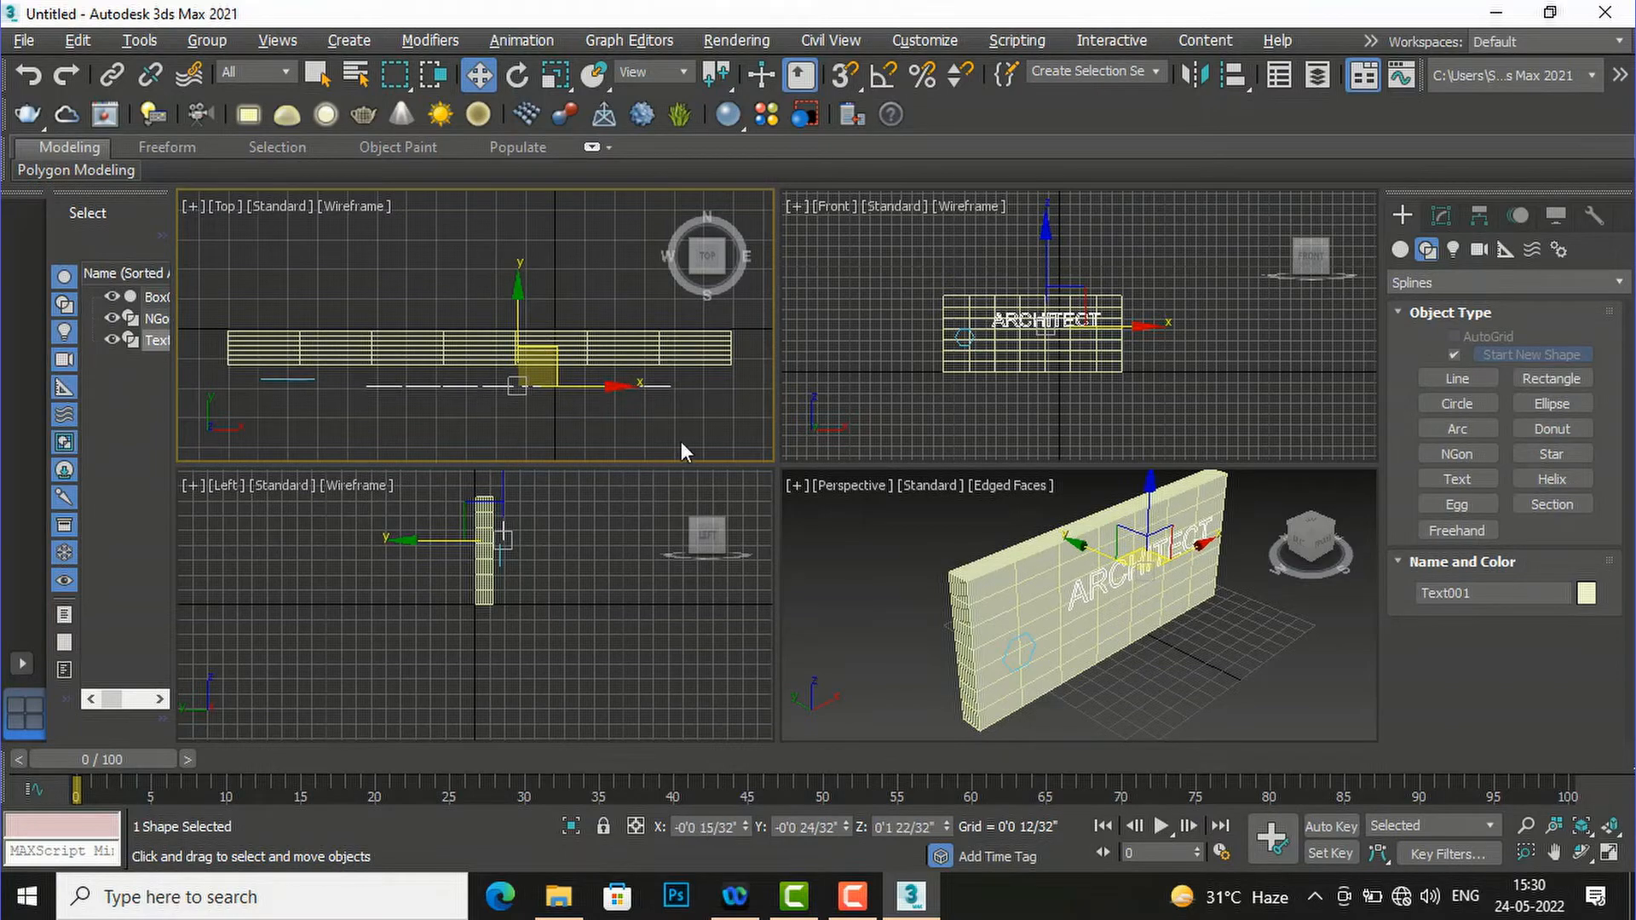
# Maximize the Perspective view and frame the box with the NGon and the ARCHITECT text.
pyautogui.rightClick(870, 605)
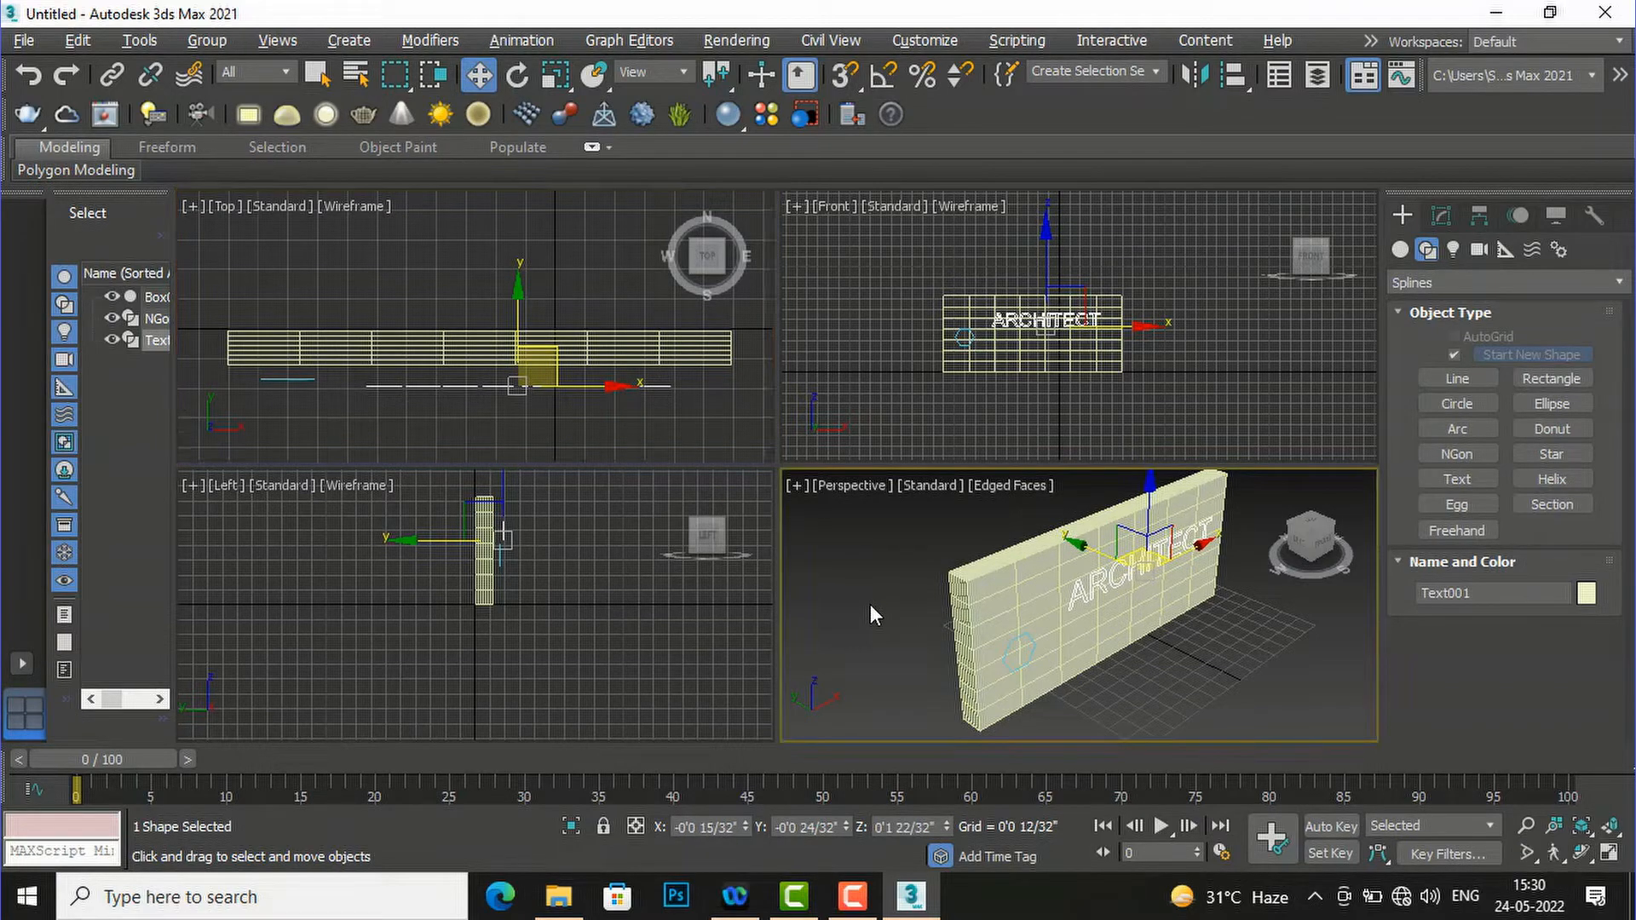
pyautogui.hotkey('alt', 'w')
pyautogui.scroll(-2, 871, 604)
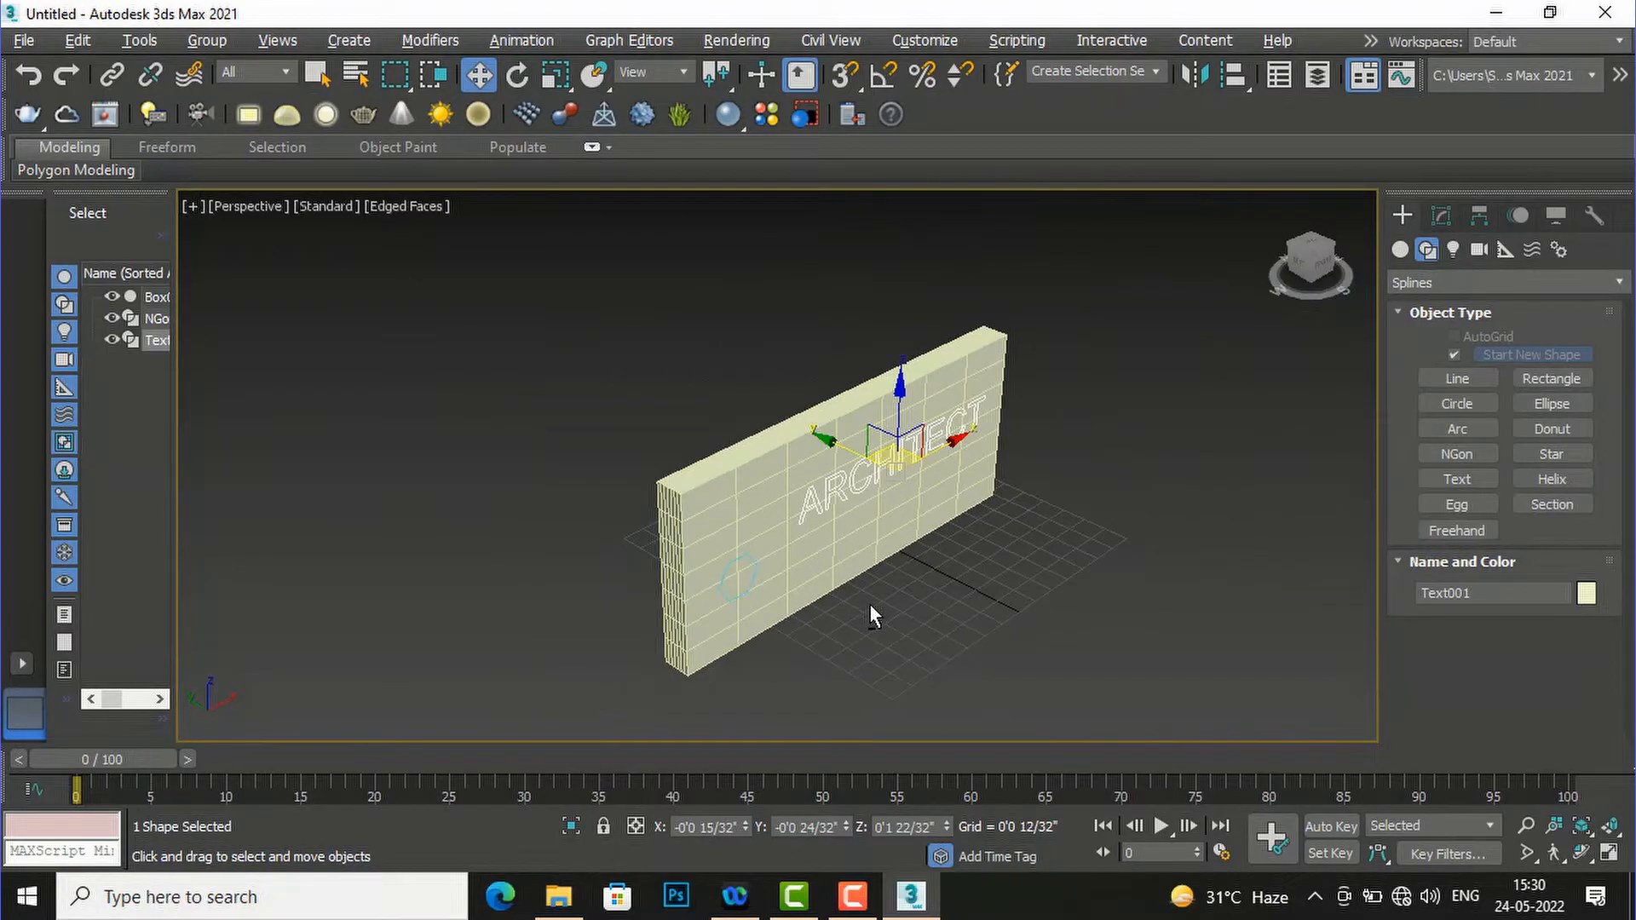
pyautogui.scroll(2, 843, 564)
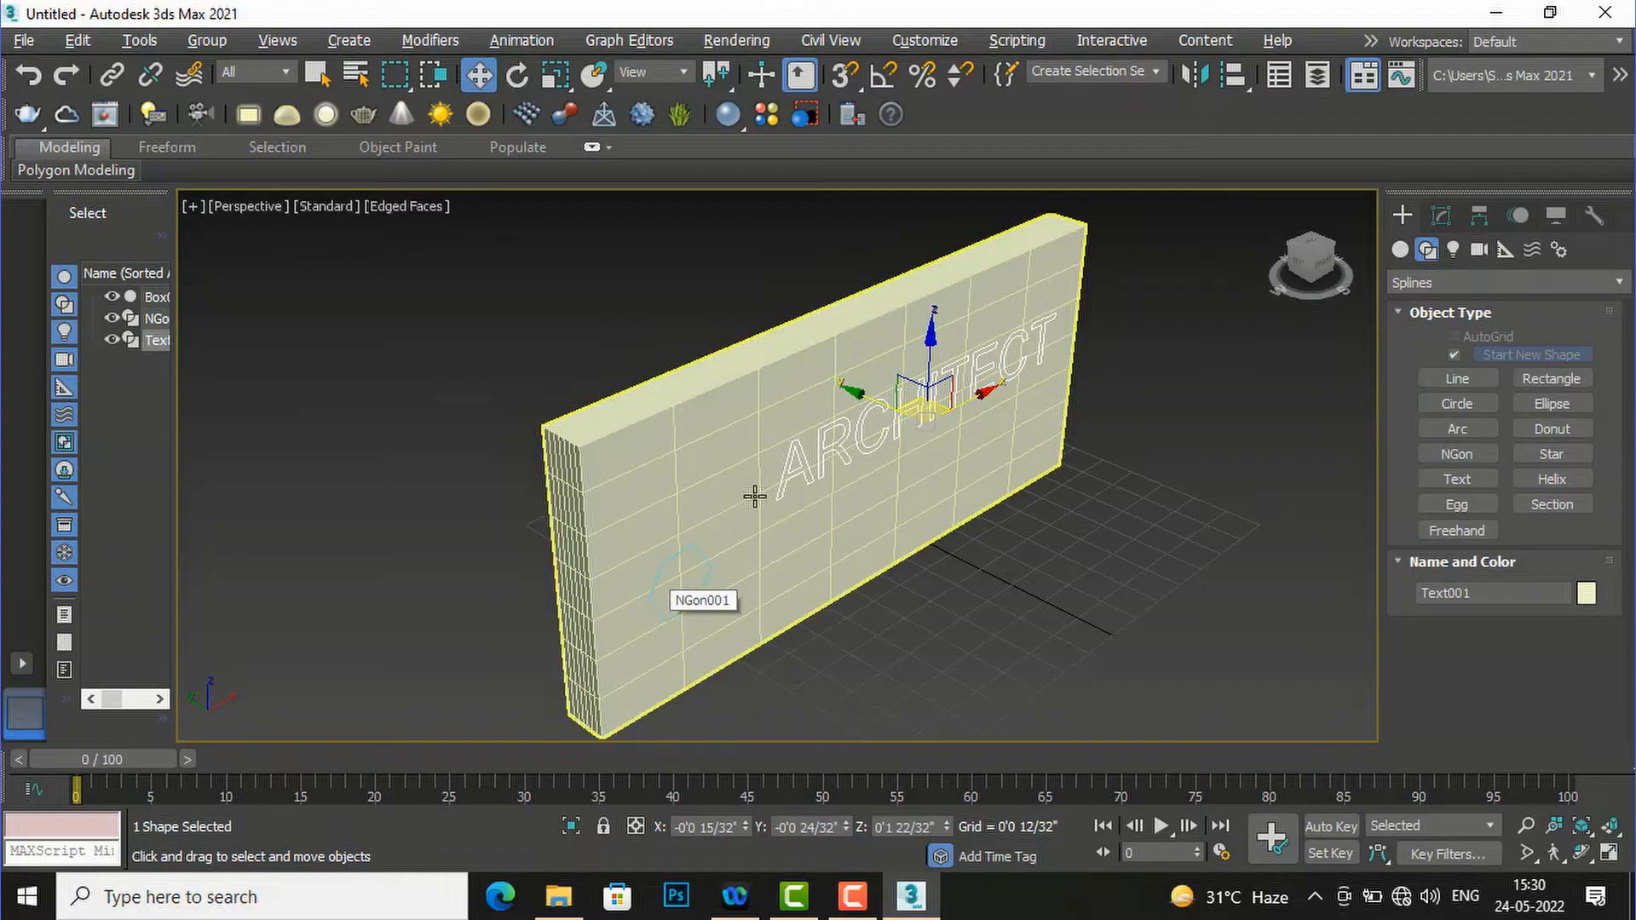
pyautogui.rightClick(1186, 392)
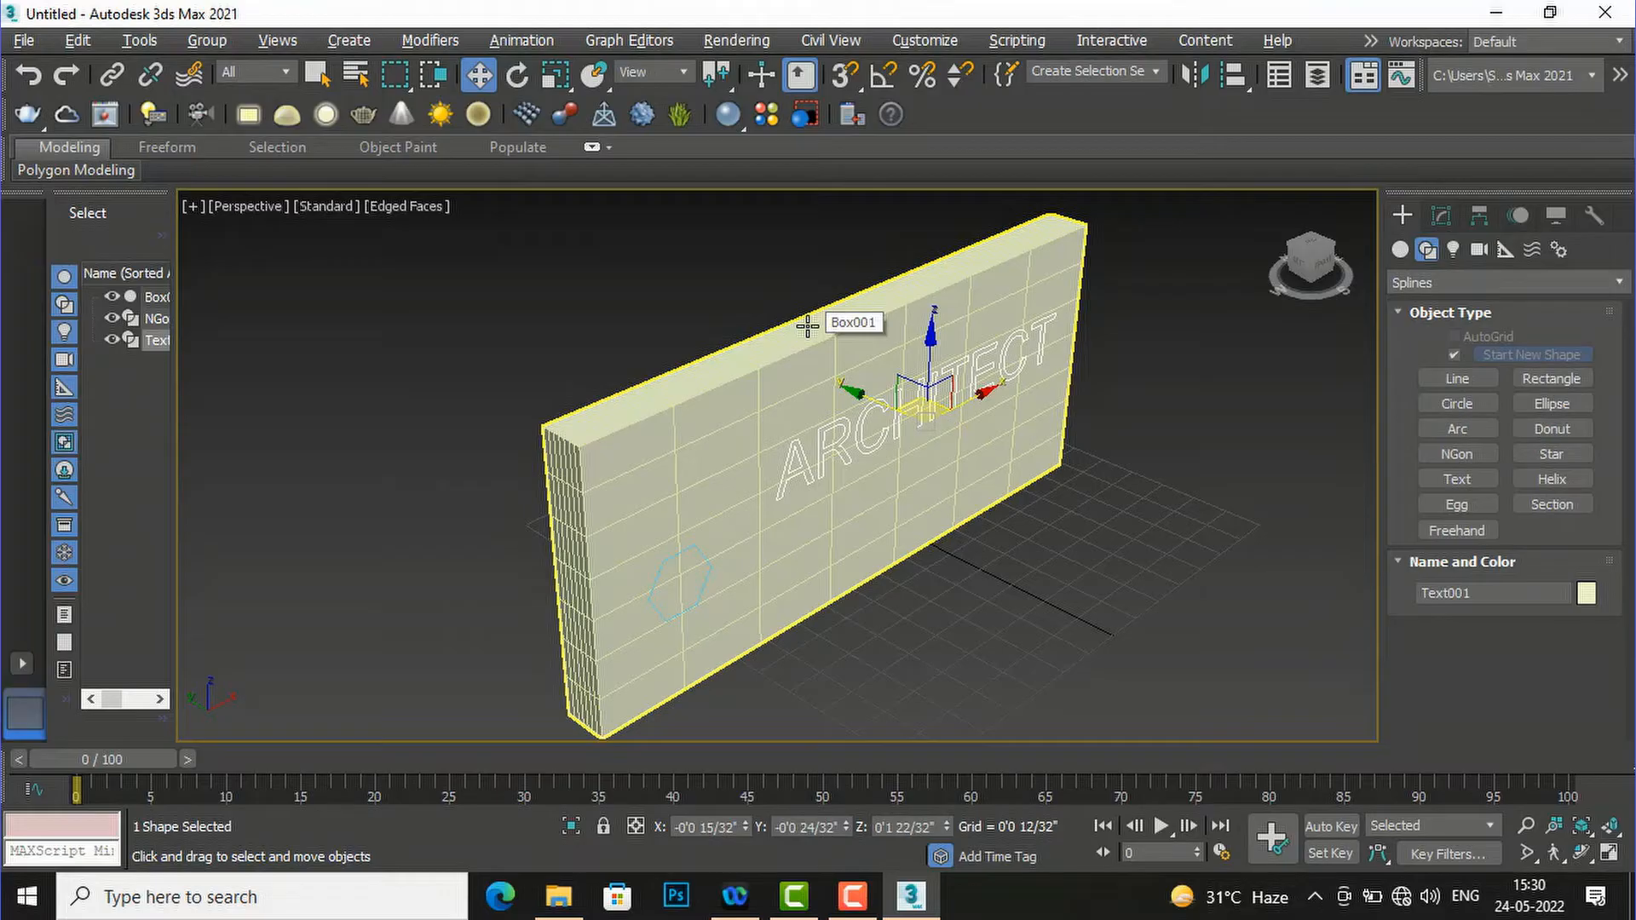
# Create a ShapeMerge compound object from the box, picking the ARCHITECT text as an instanced shape operand.
pyautogui.click(808, 324)
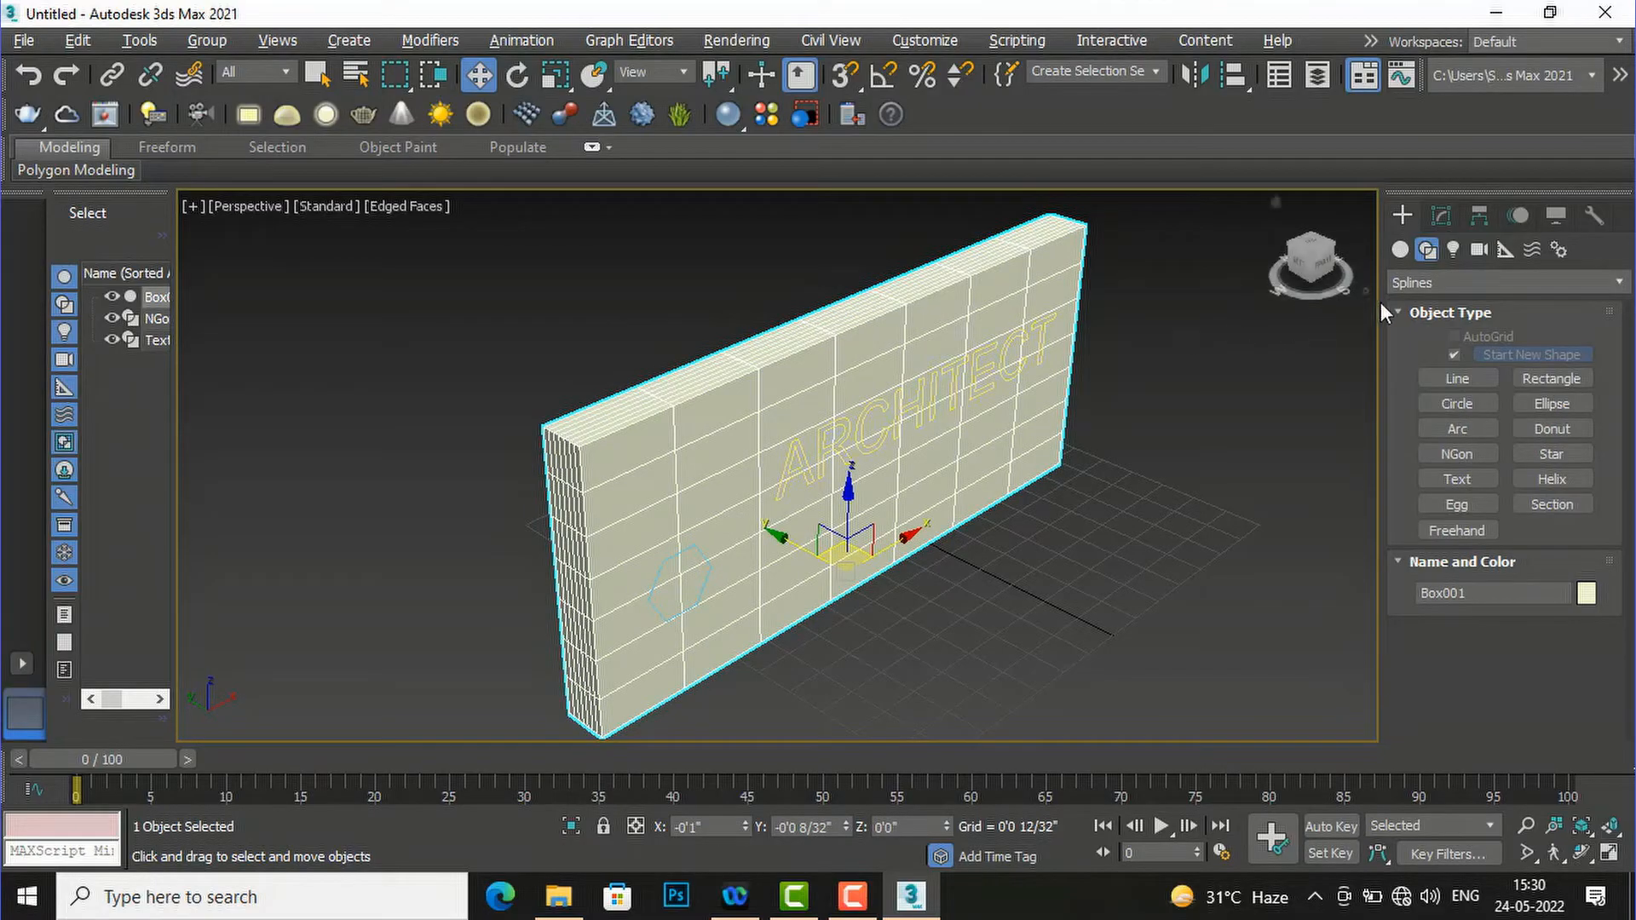
pyautogui.click(1399, 249)
pyautogui.click(1429, 278)
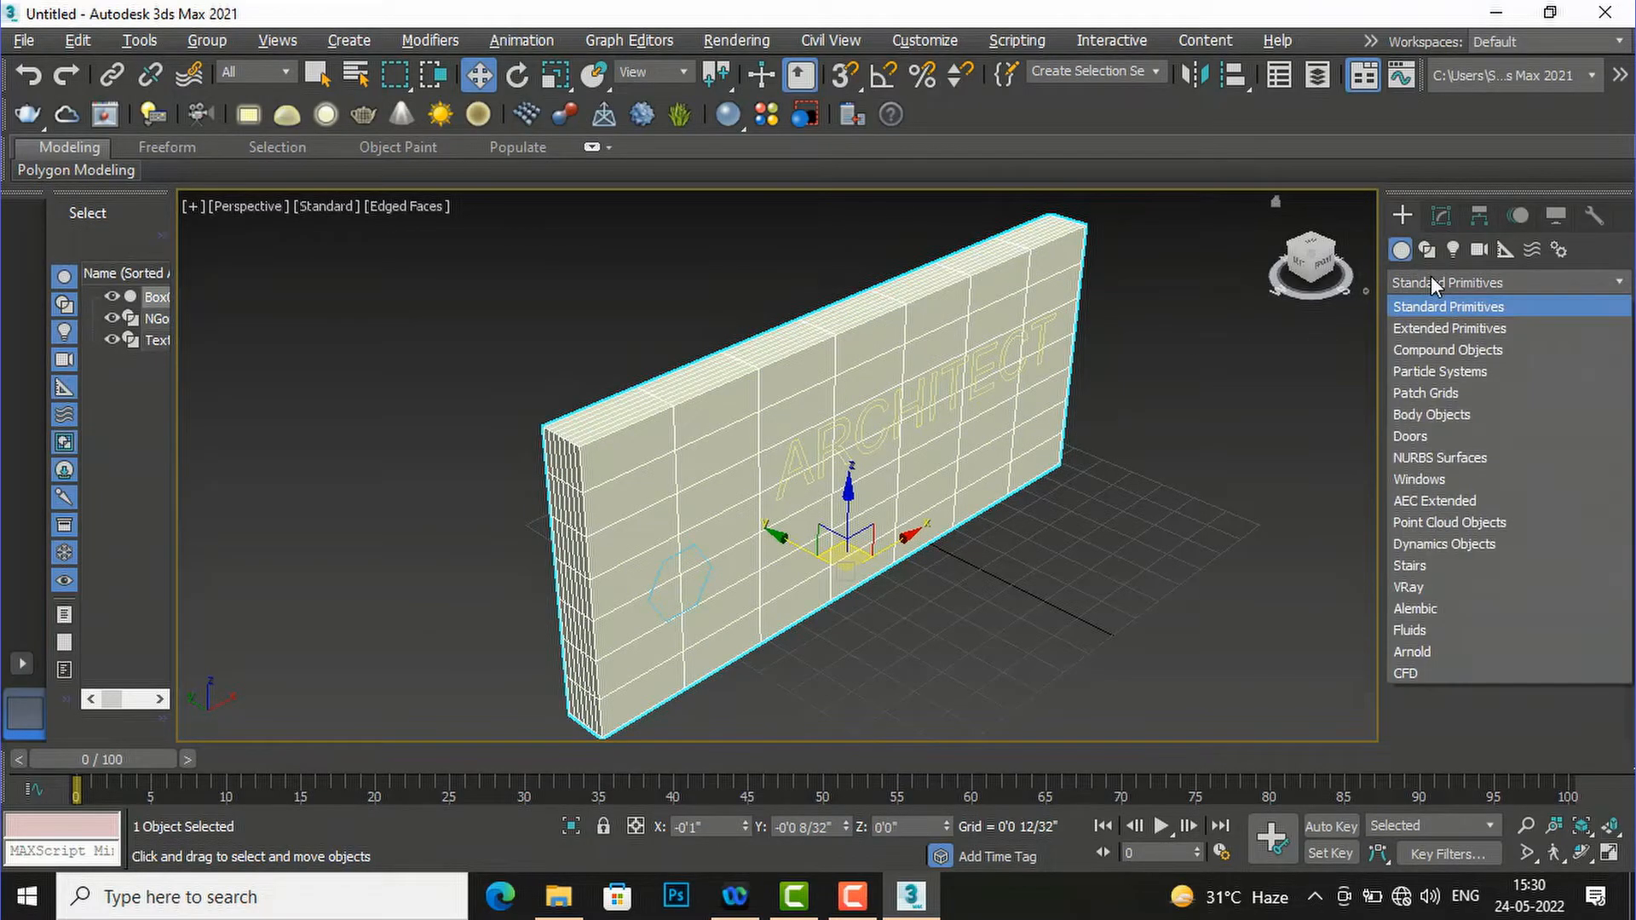
pyautogui.click(1435, 351)
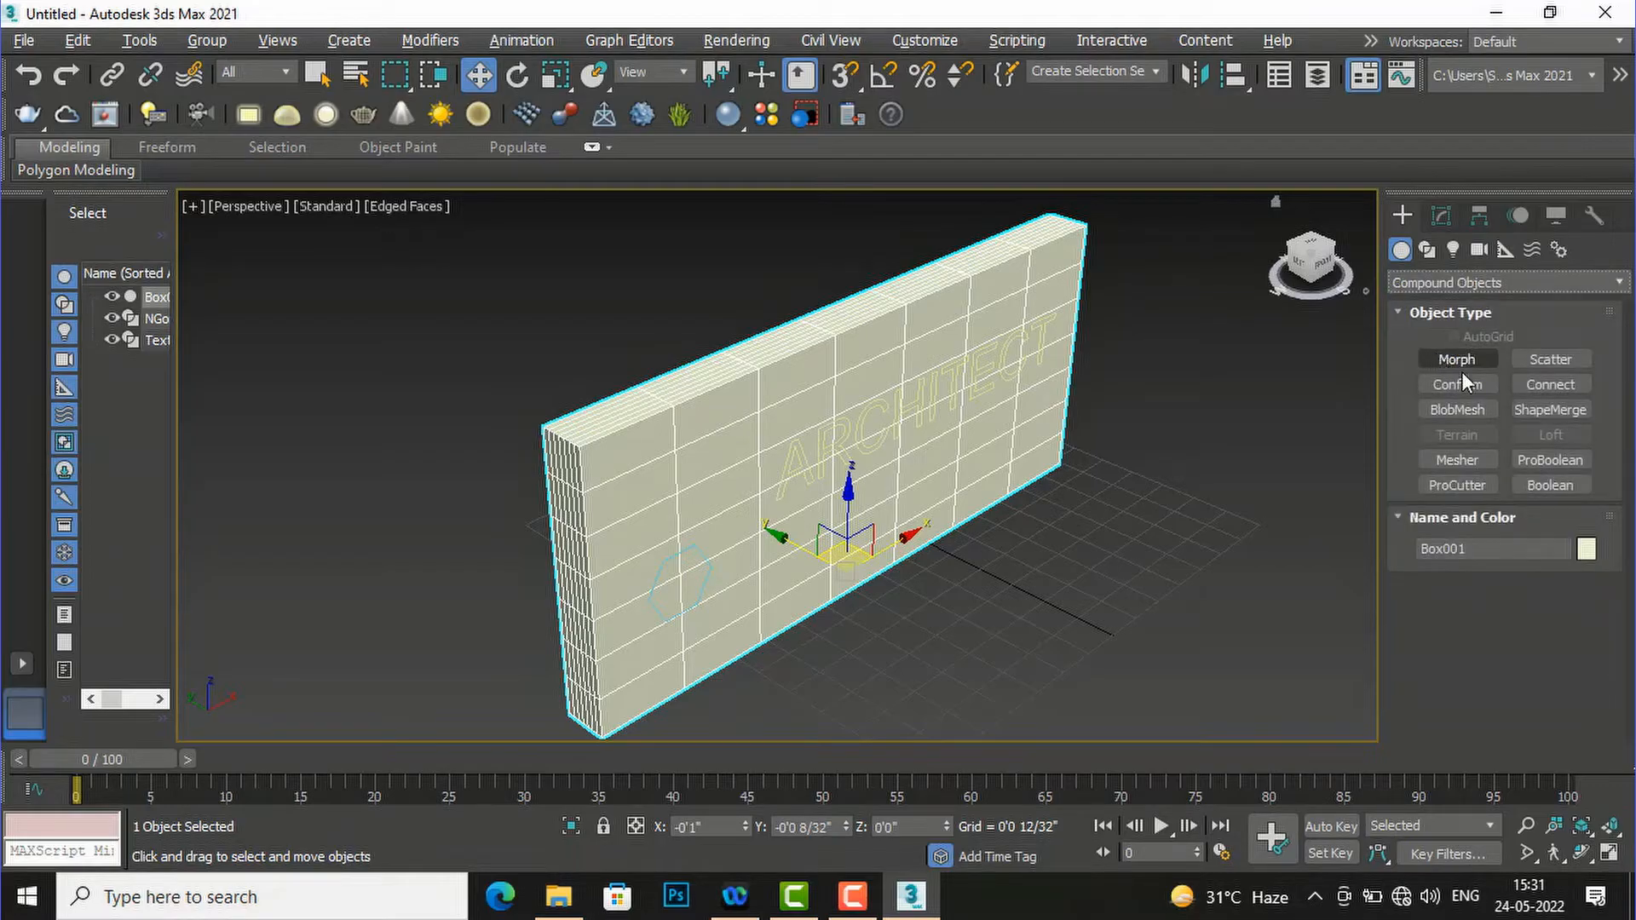
pyautogui.click(1533, 411)
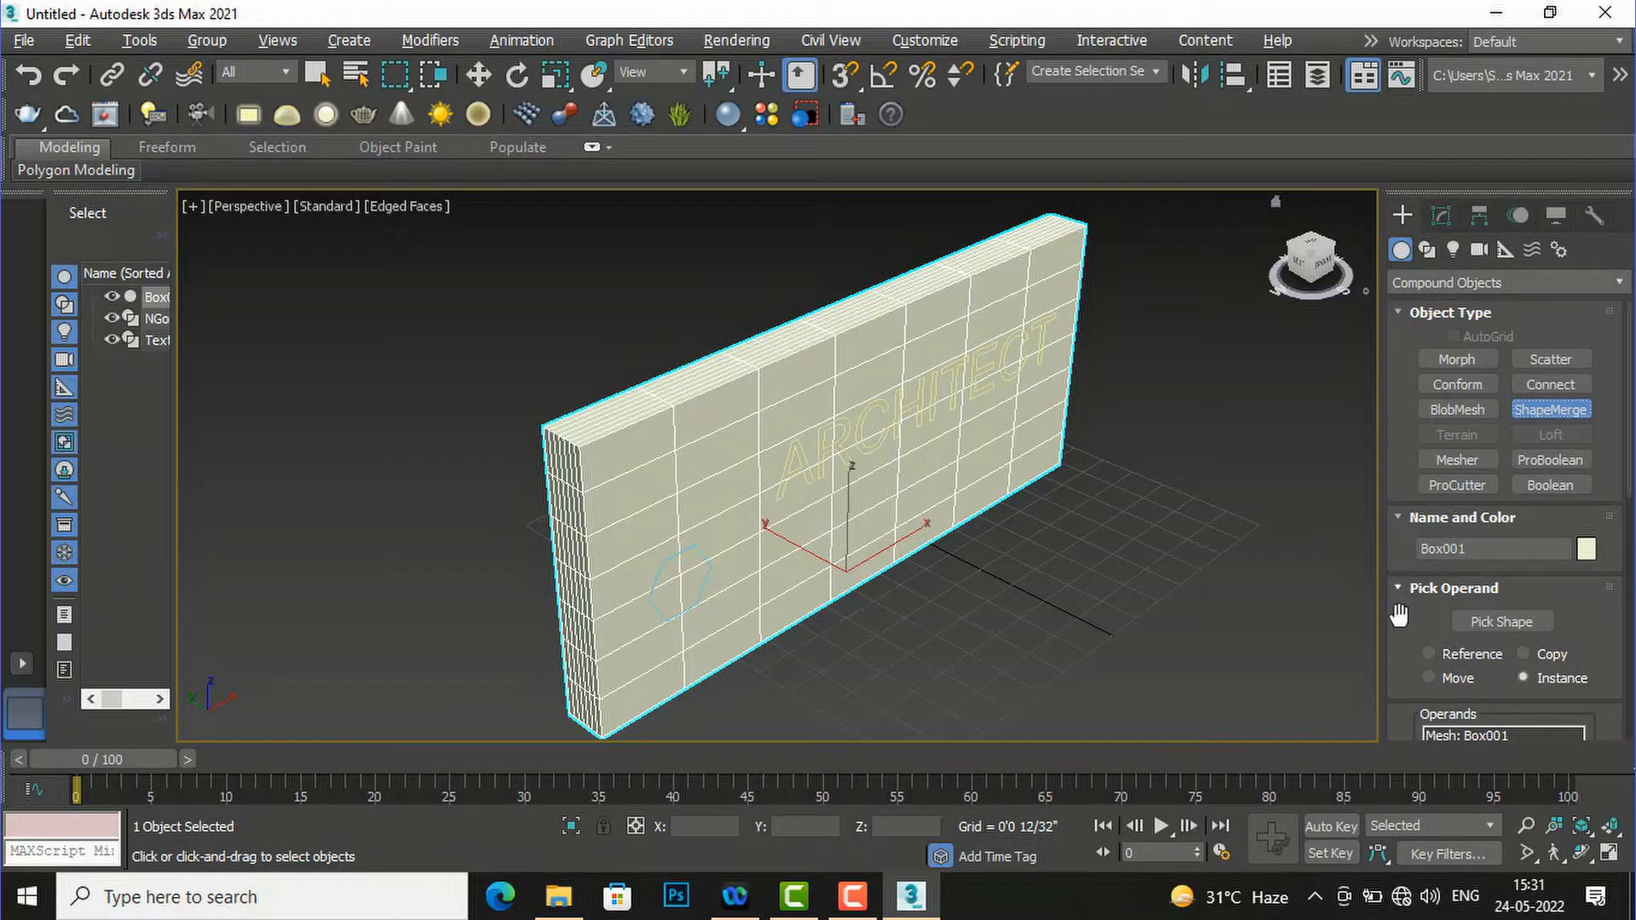
pyautogui.scroll(-1, 1583, 604)
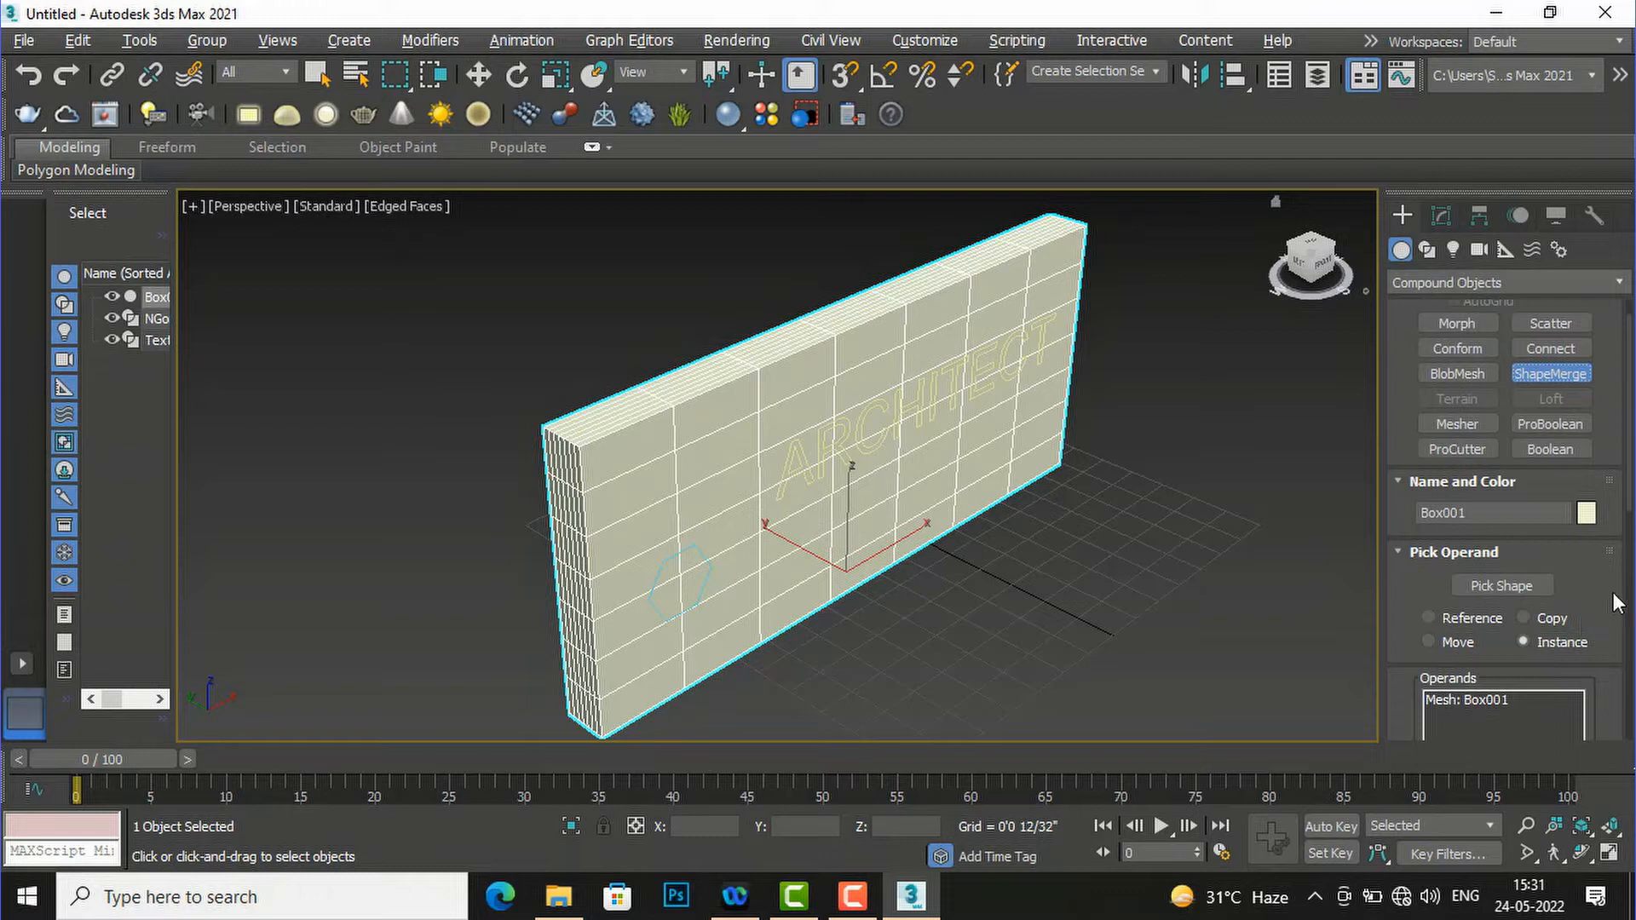
pyautogui.moveTo(1629, 490); pyautogui.dragTo(1630, 488)
pyautogui.scroll(-3, 1563, 535)
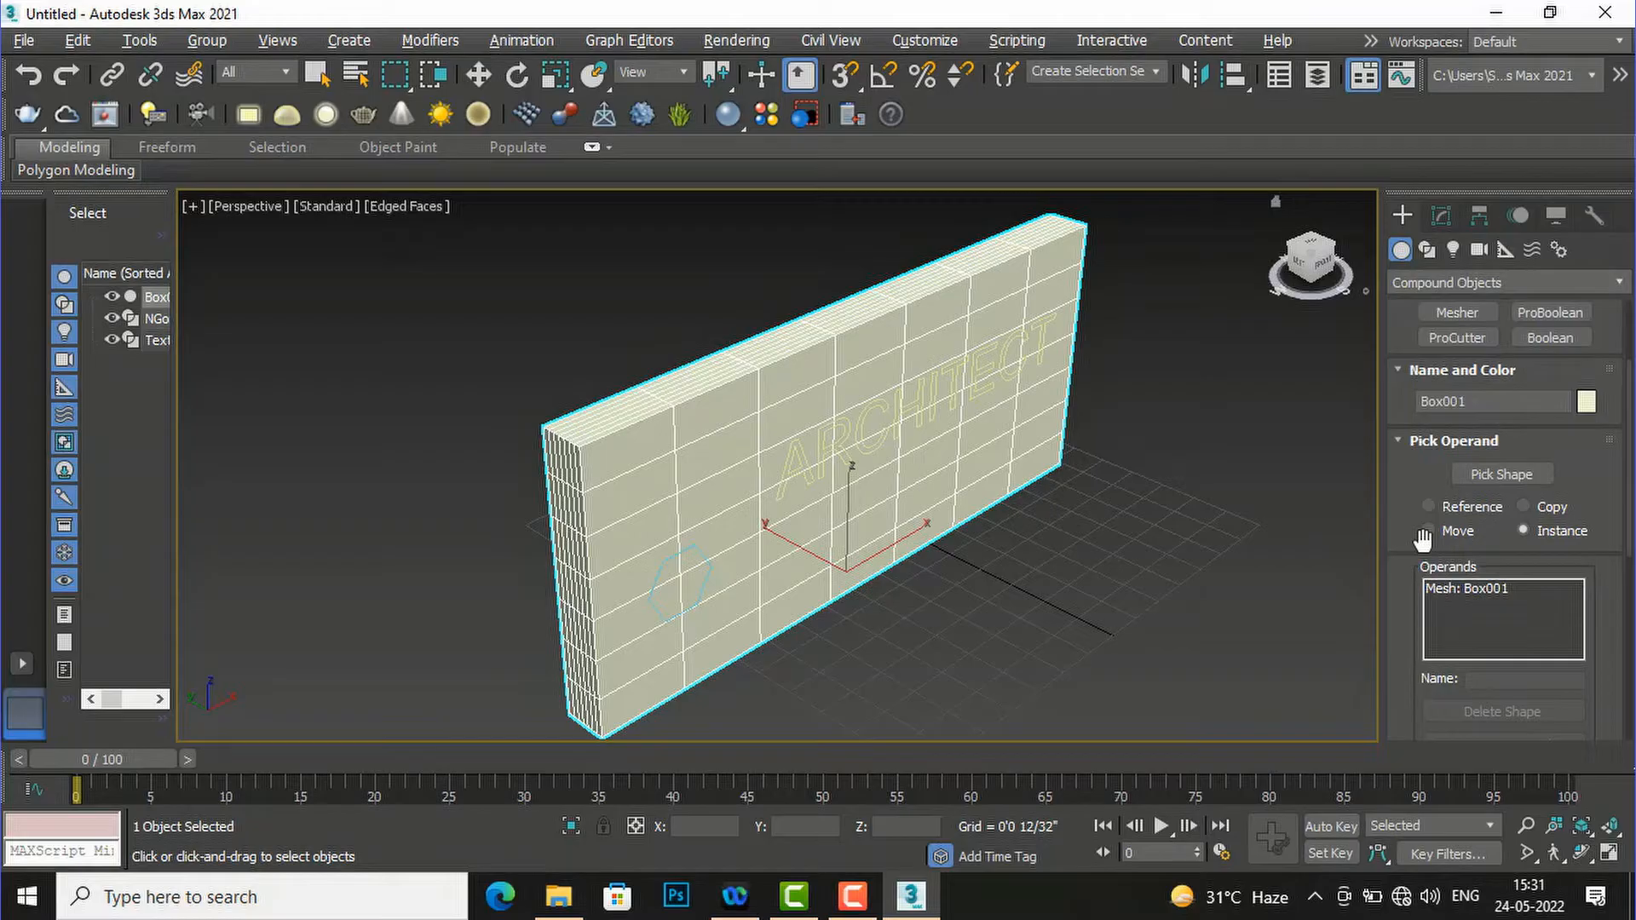
pyautogui.scroll(-1, 1423, 541)
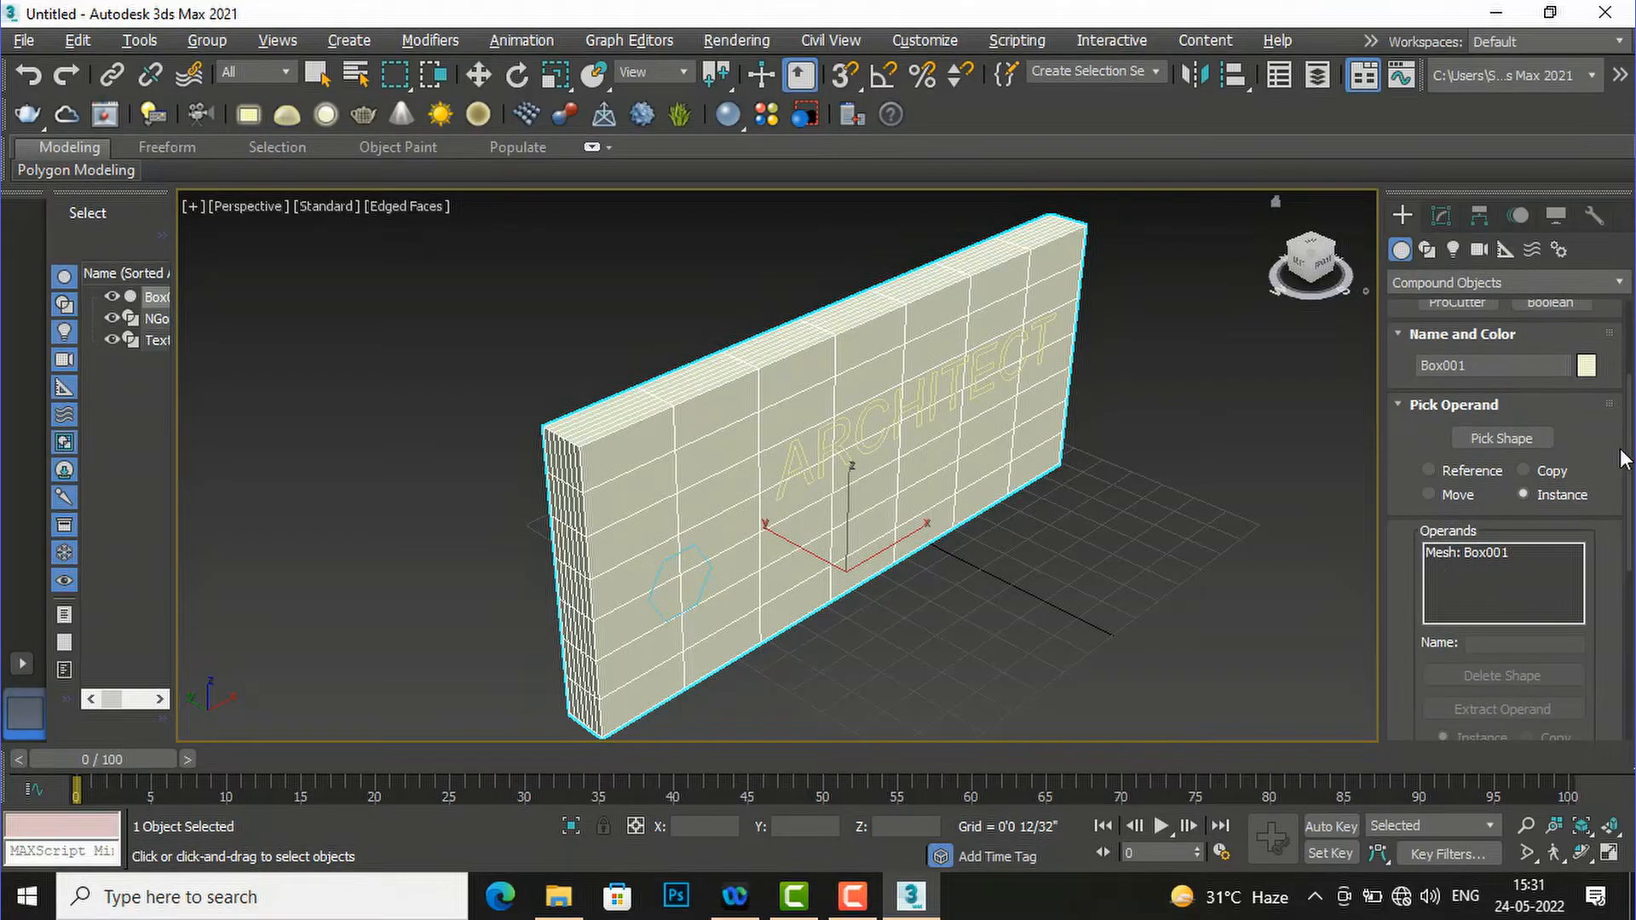
pyautogui.moveTo(1621, 460)
pyautogui.mouseDown()
pyautogui.moveTo(1621, 571)
pyautogui.moveTo(1624, 456)
pyautogui.mouseUp()
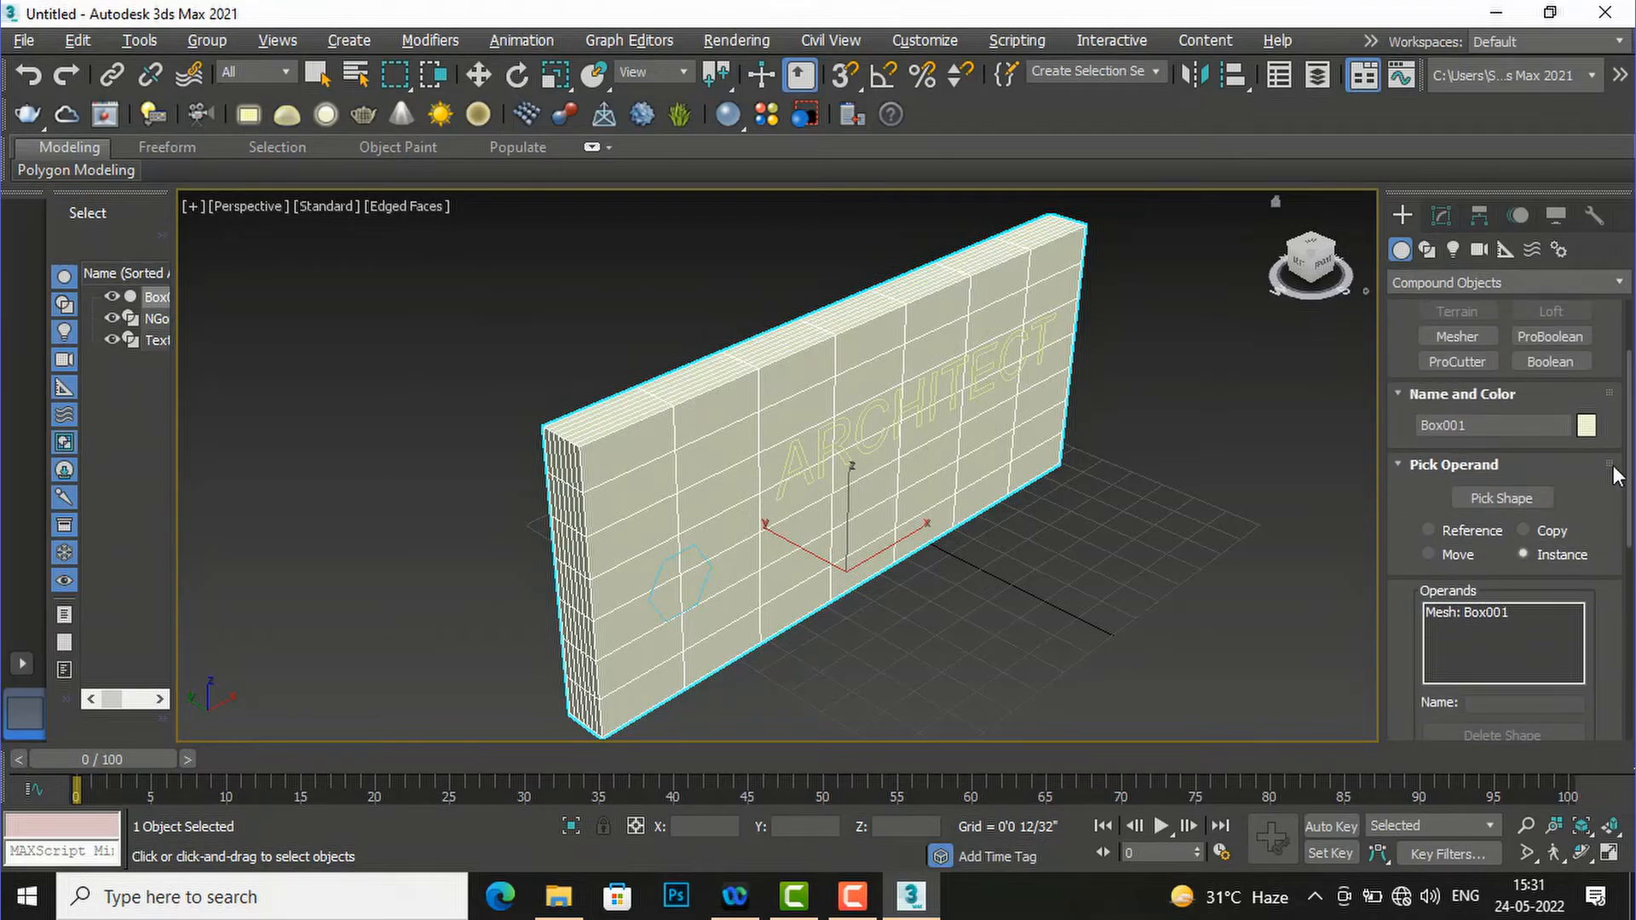
pyautogui.click(1516, 496)
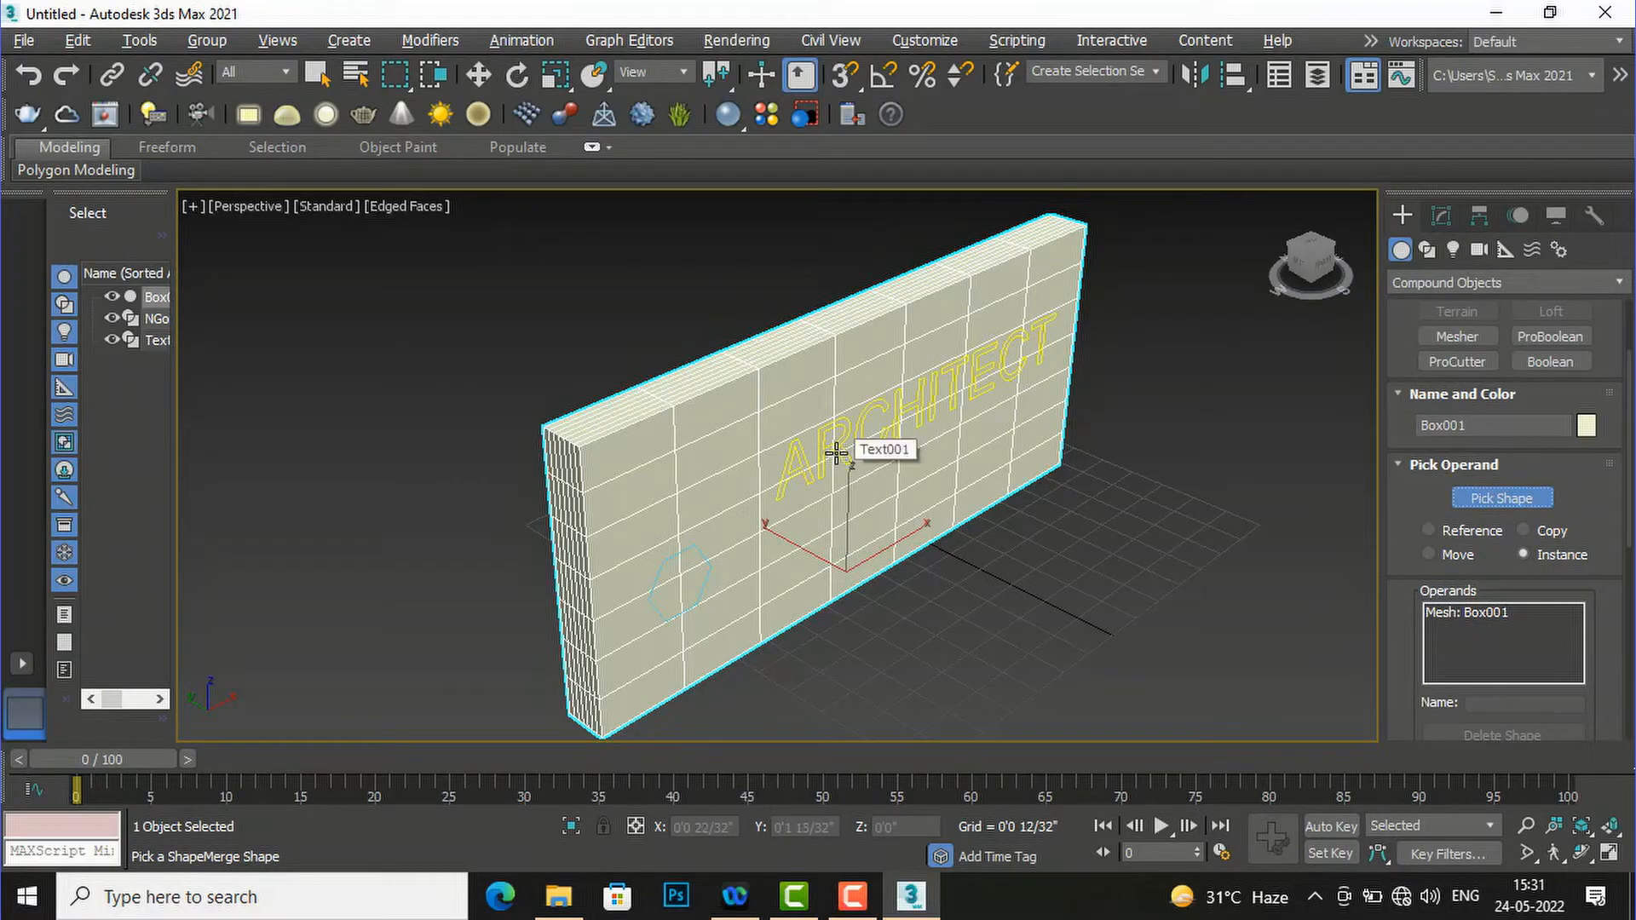
pyautogui.click(836, 454)
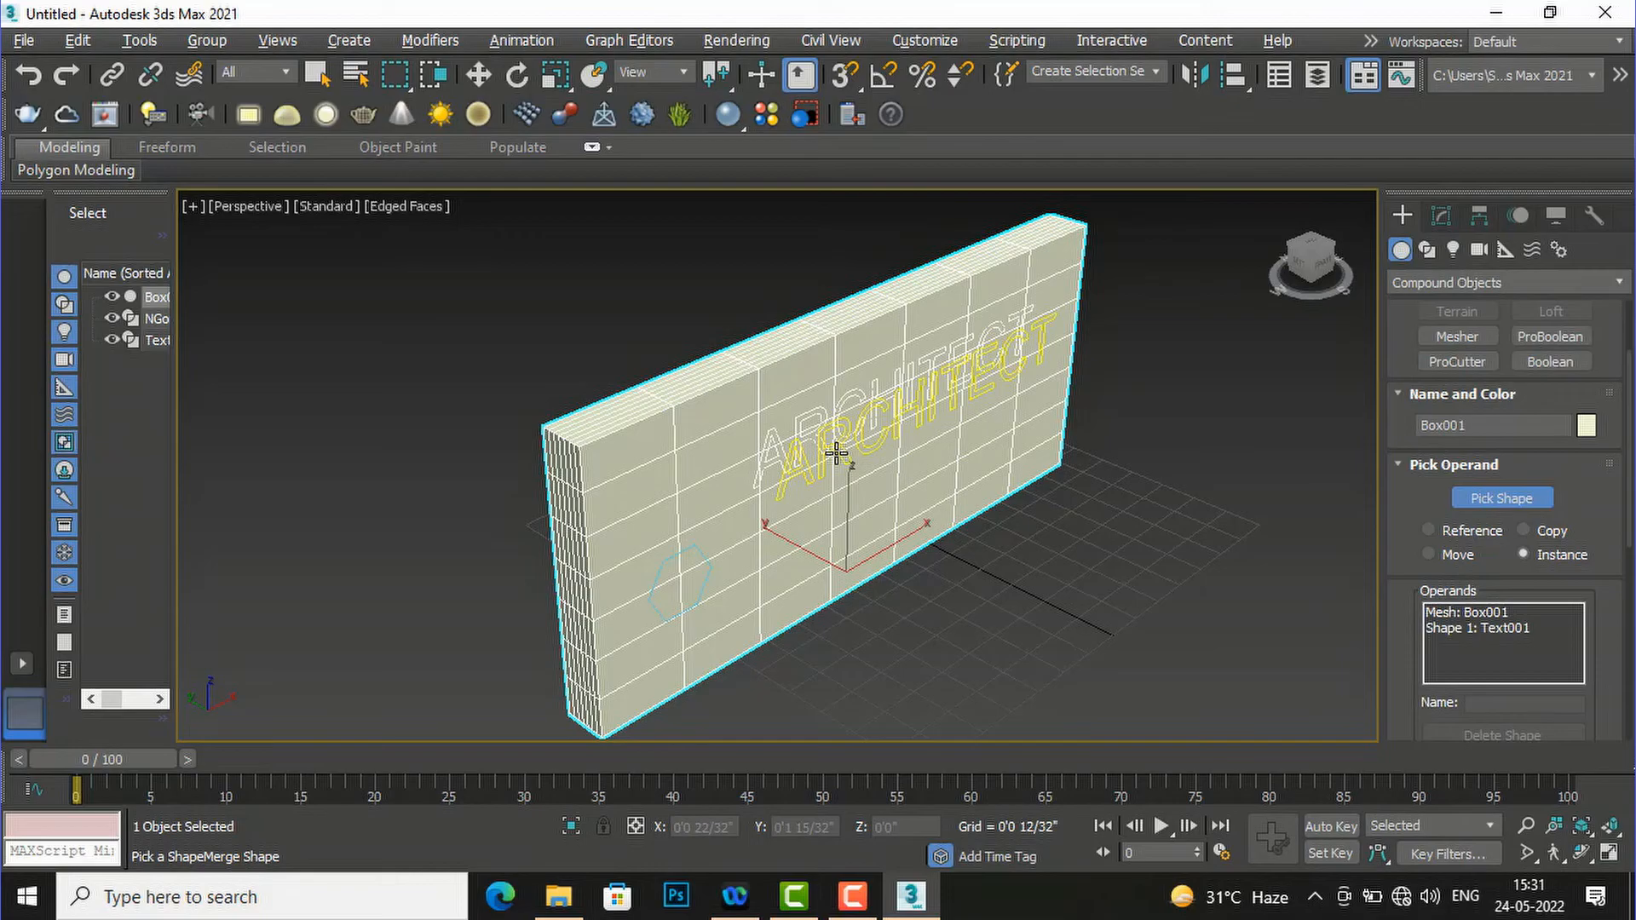
# Set the ShapeMerge operation to Cookie Cutter so the ARCHITECT letters are cut out of the box's front face.
pyautogui.scroll(2, 739, 472)
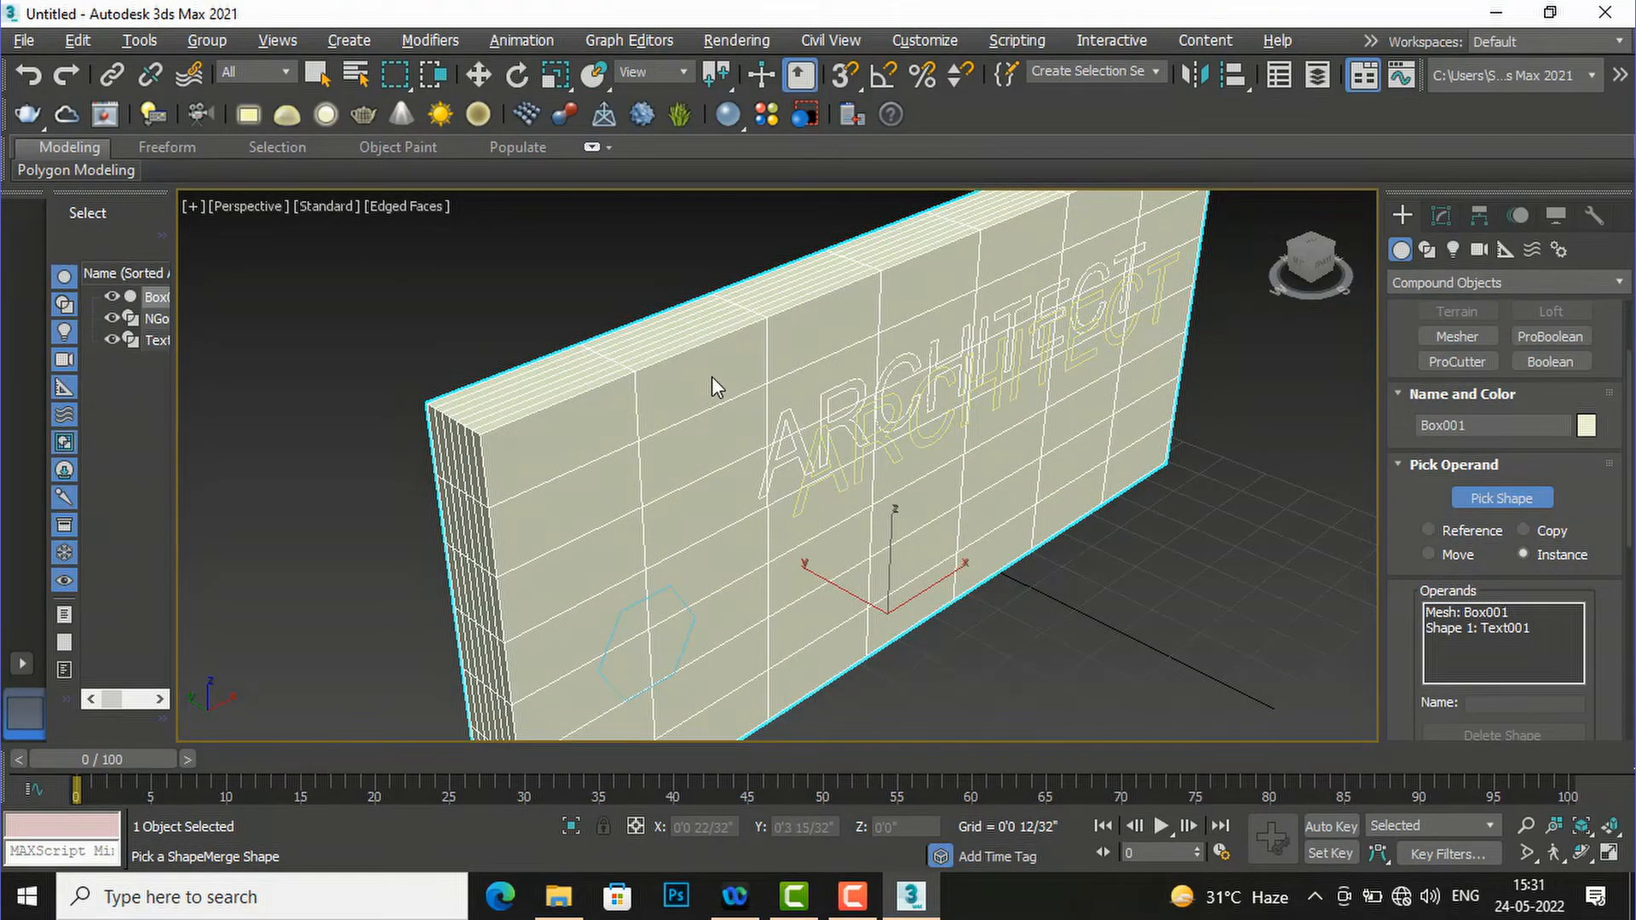
pyautogui.scroll(-2, 712, 376)
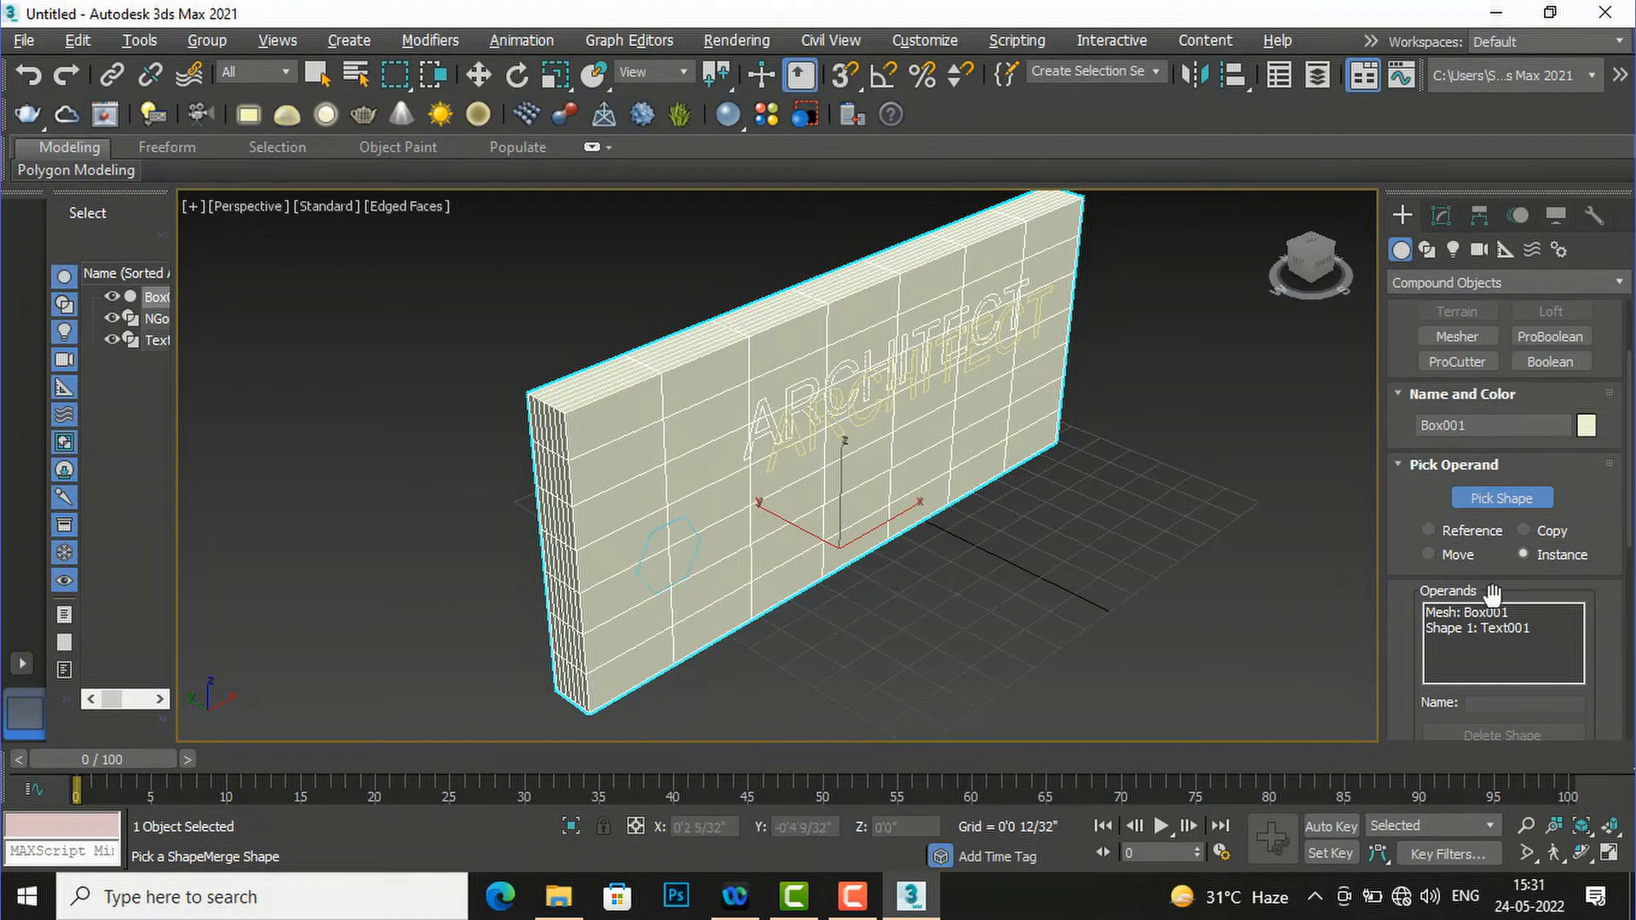
pyautogui.scroll(-1, 1546, 596)
pyautogui.moveTo(1631, 552); pyautogui.dragTo(1634, 663)
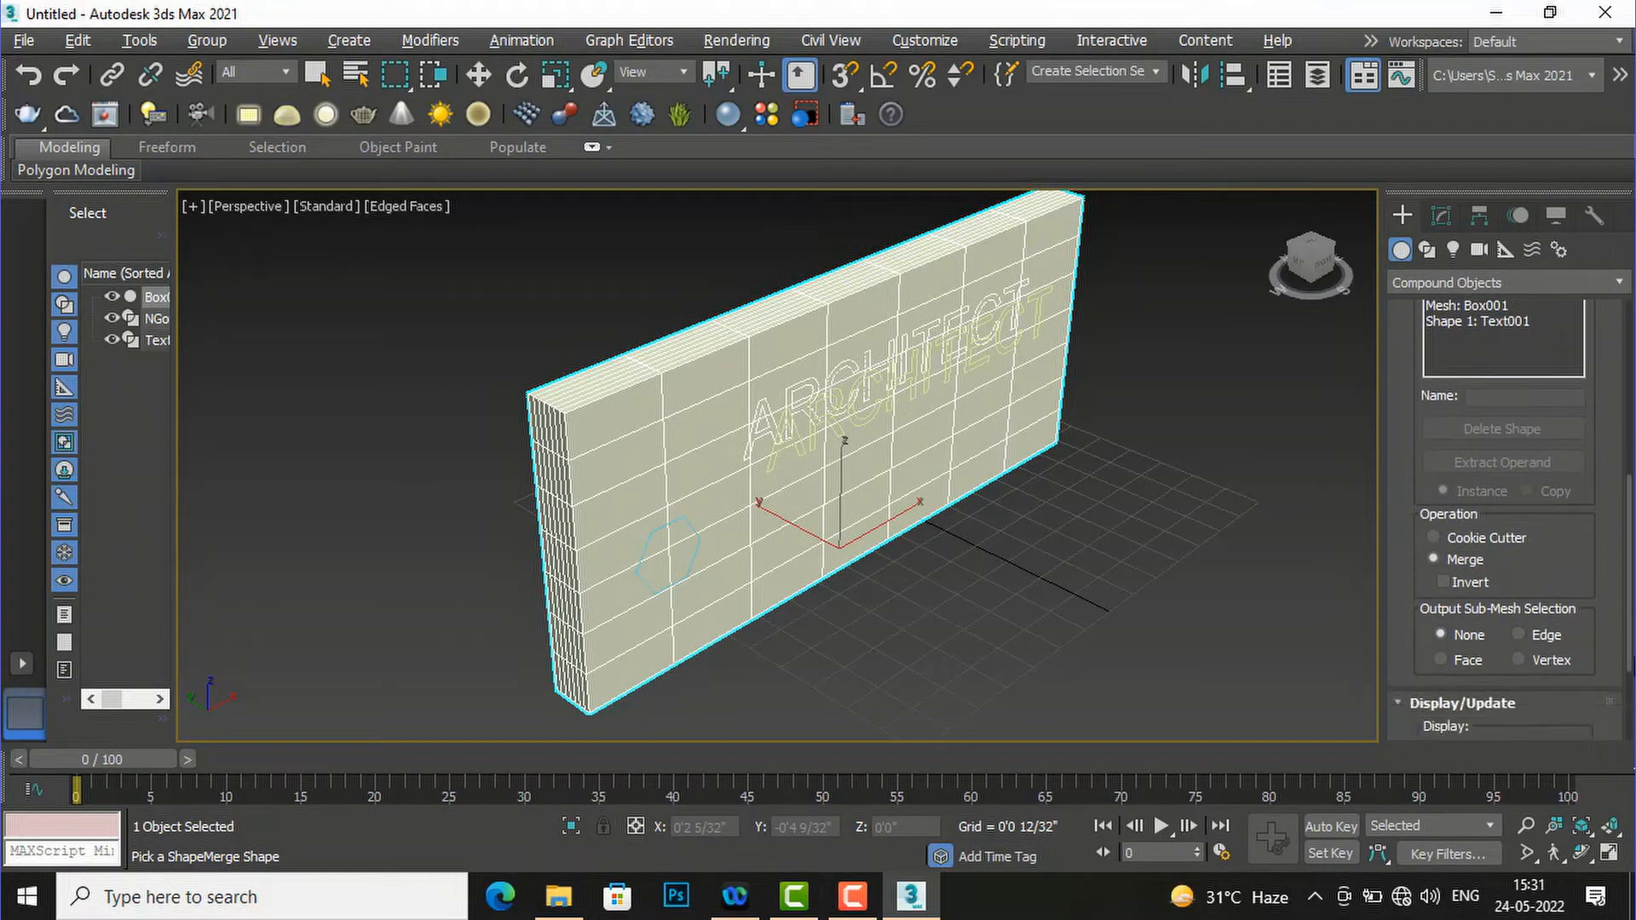
pyautogui.click(1434, 536)
pyautogui.scroll(5, 769, 358)
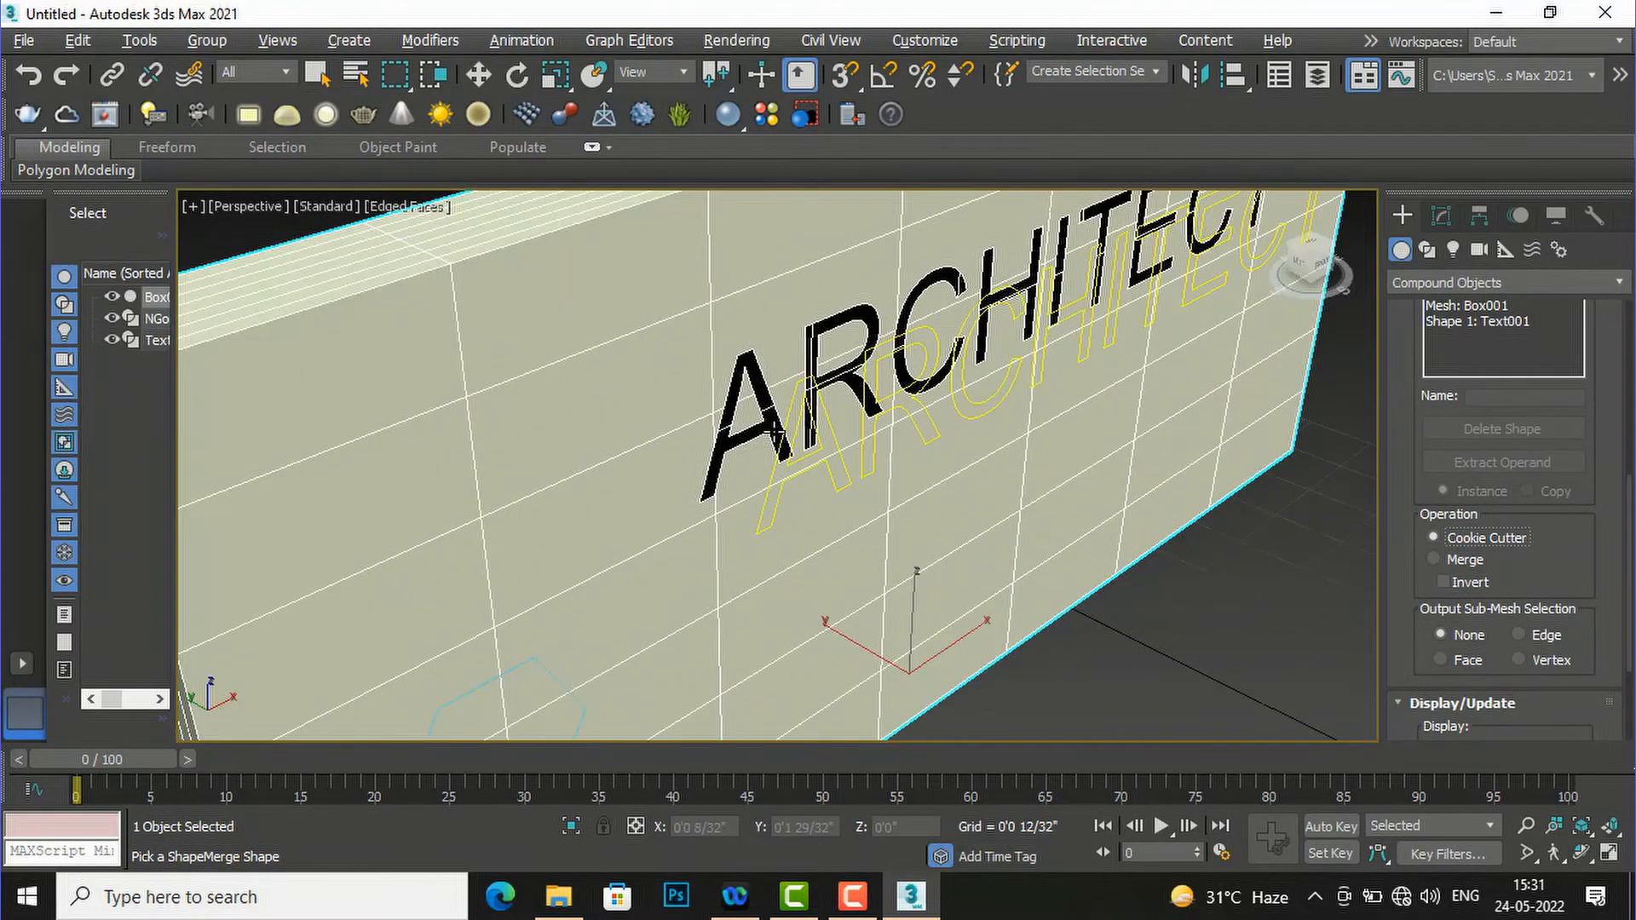
pyautogui.scroll(-2, 712, 300)
pyautogui.scroll(-4, 684, 324)
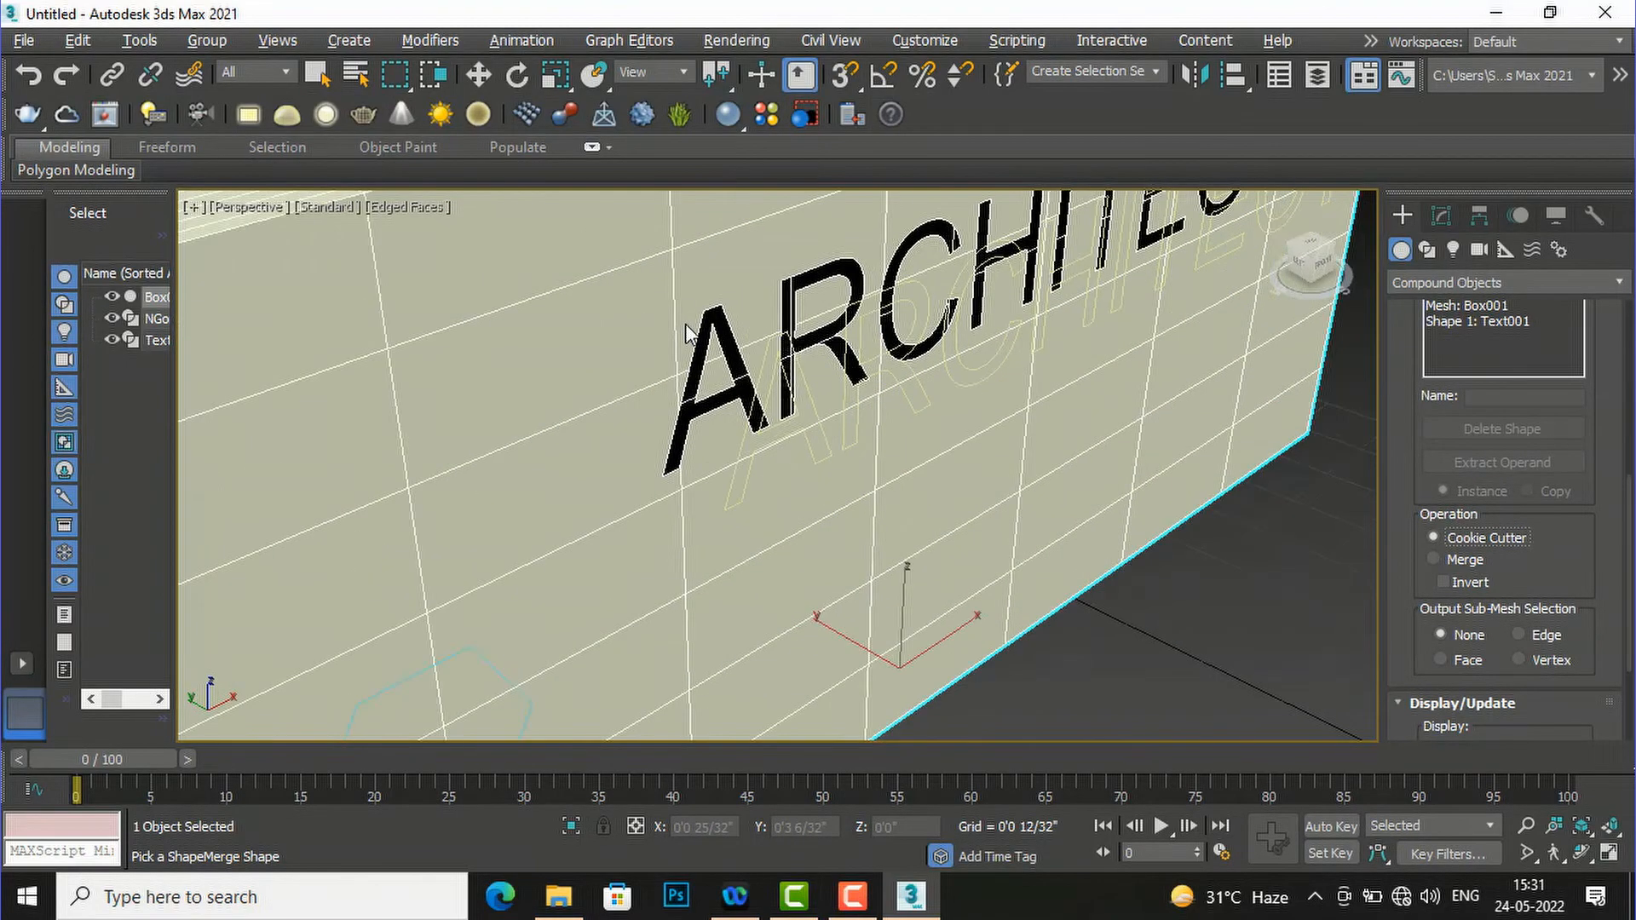
pyautogui.scroll(-2, 706, 375)
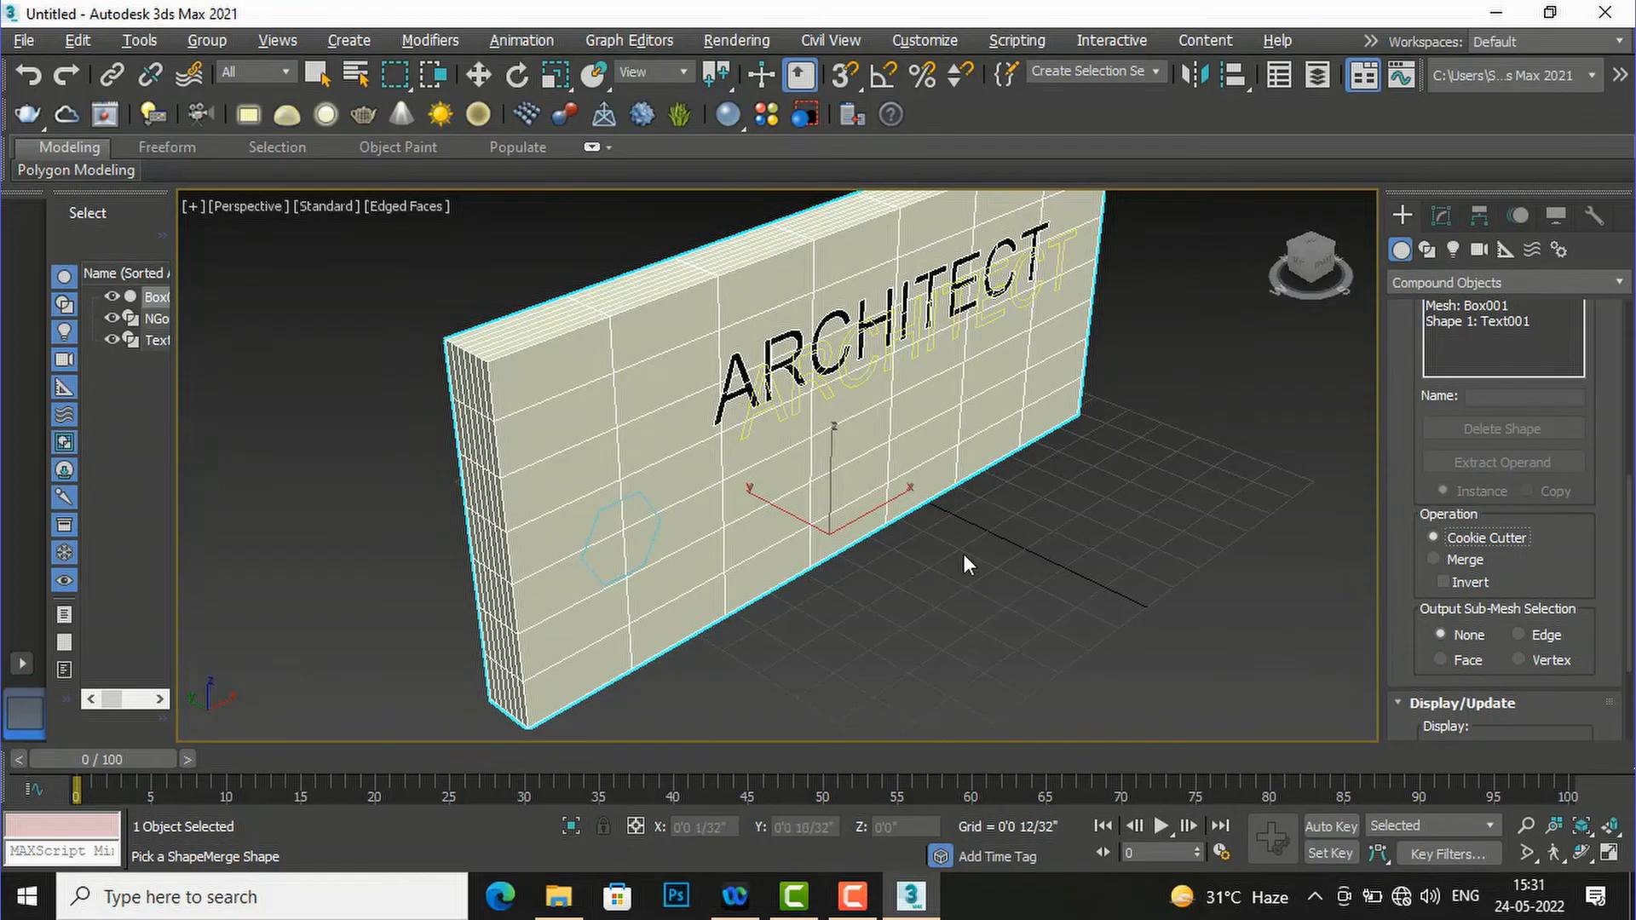
# Try the Invert and Merge options on the text cut, ending on Cookie Cutter with Invert off.
pyautogui.scroll(-3, 1498, 588)
pyautogui.scroll(-2, 1507, 642)
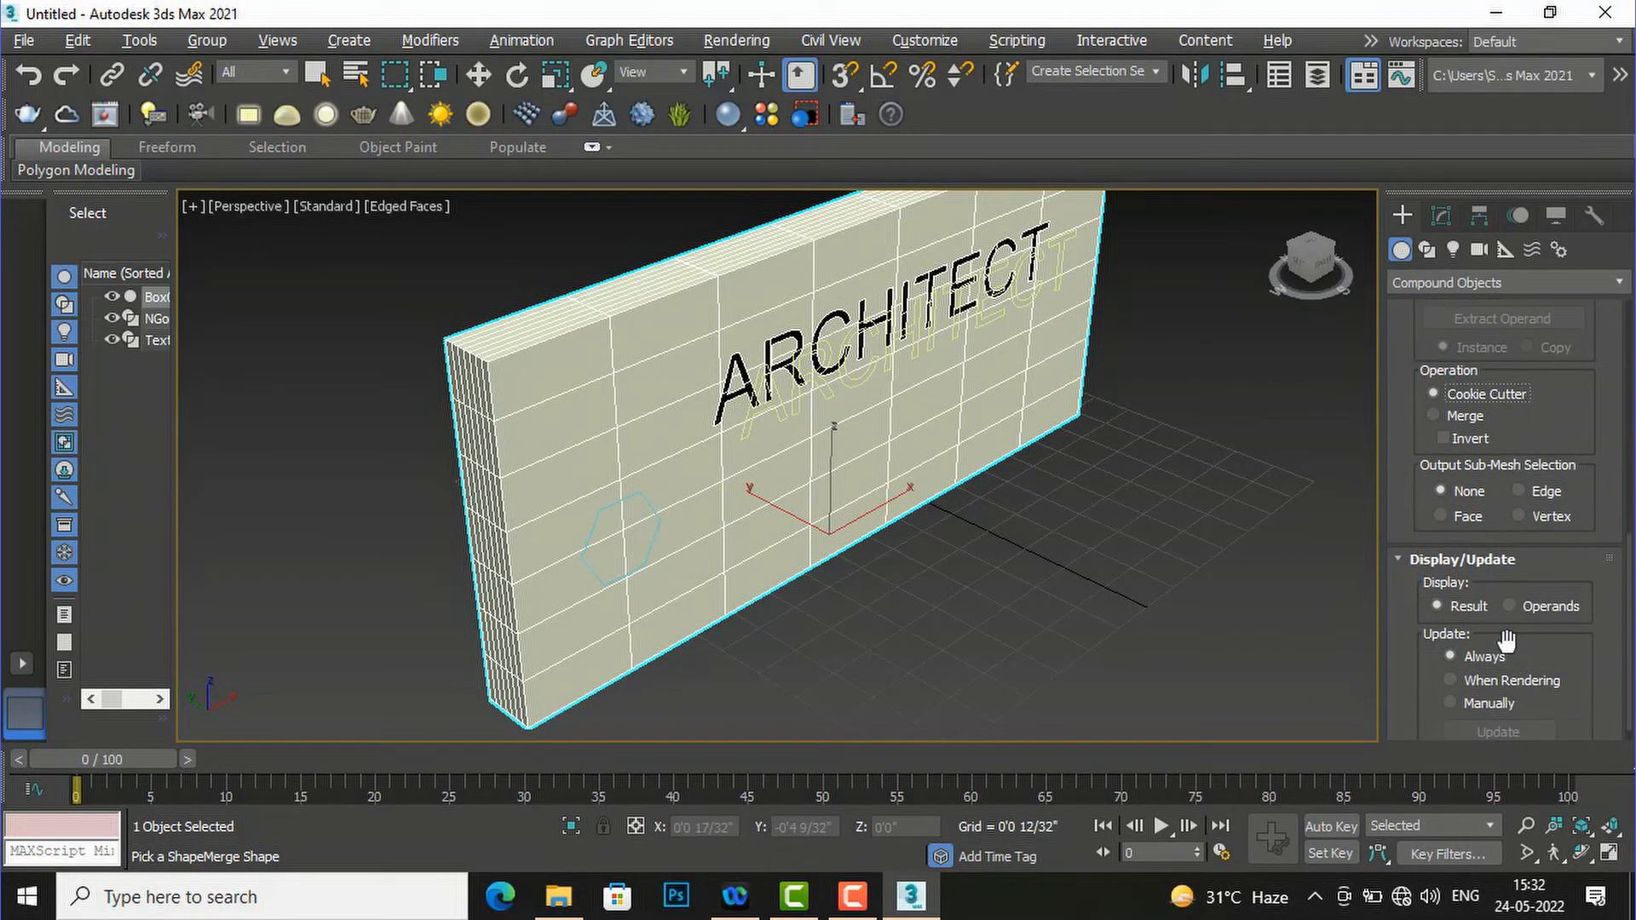
pyautogui.scroll(2, 1507, 643)
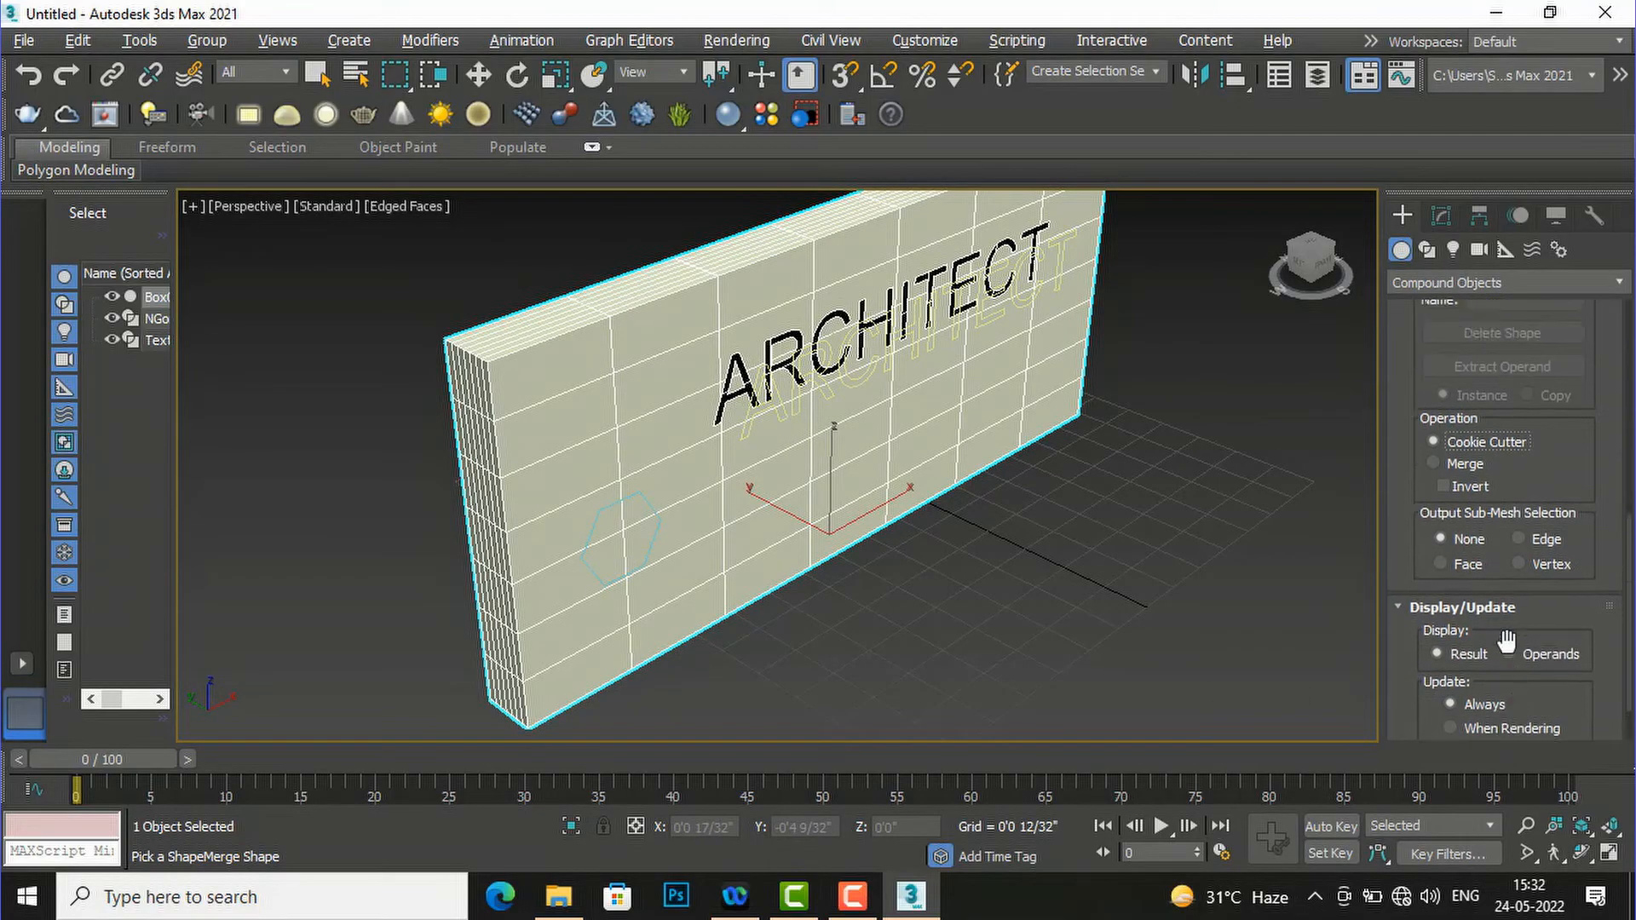
pyautogui.click(1443, 486)
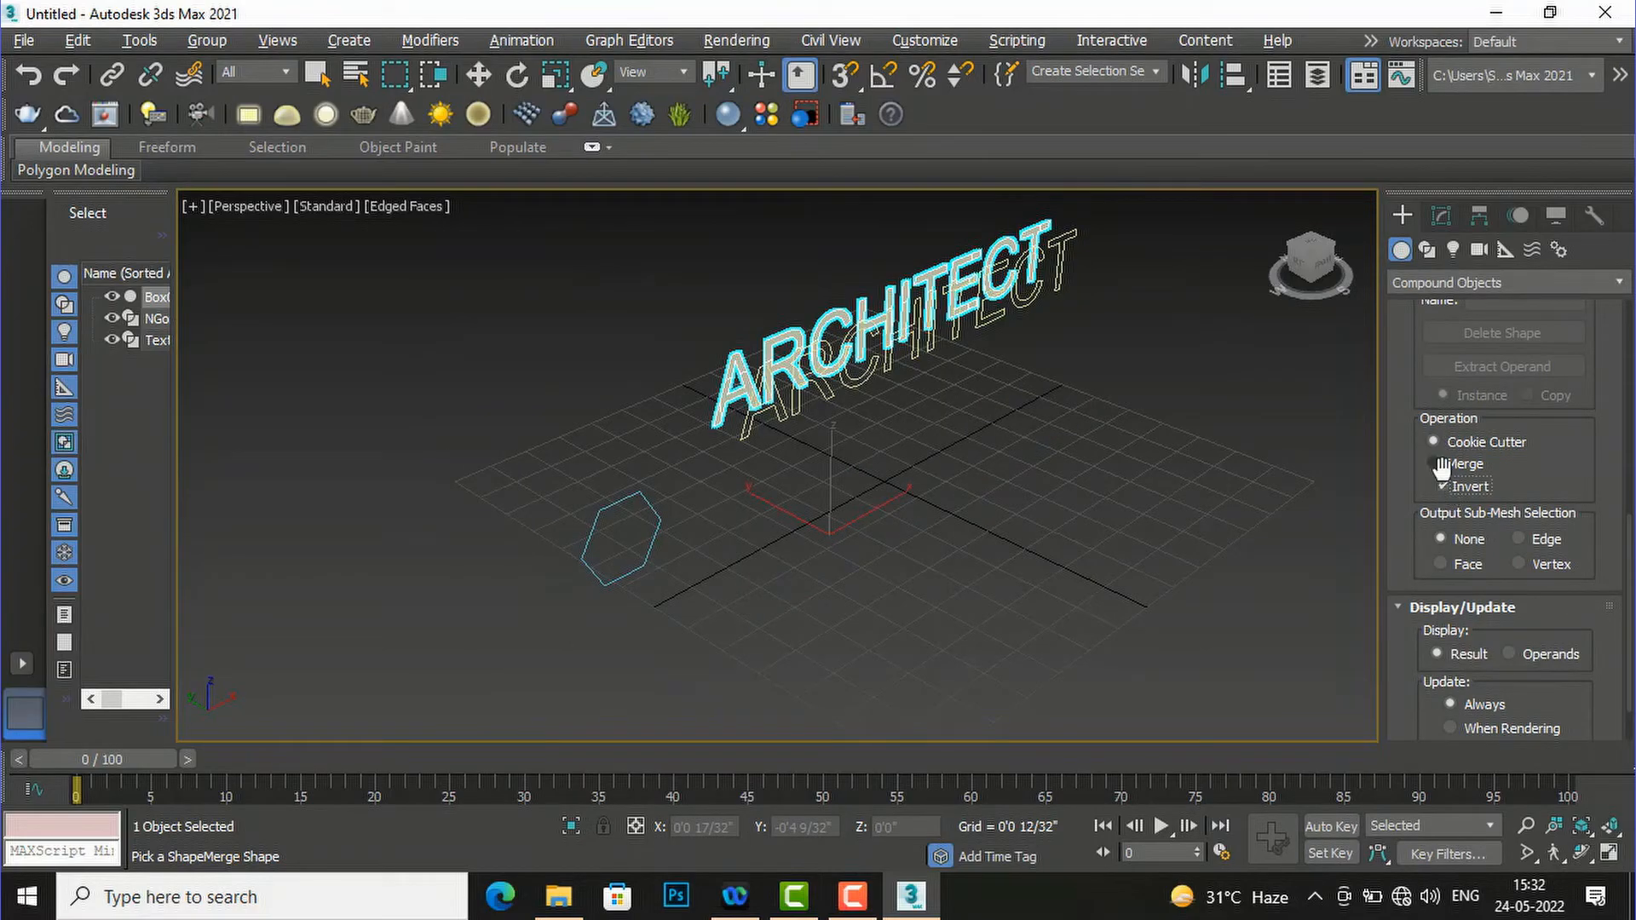
pyautogui.click(1436, 464)
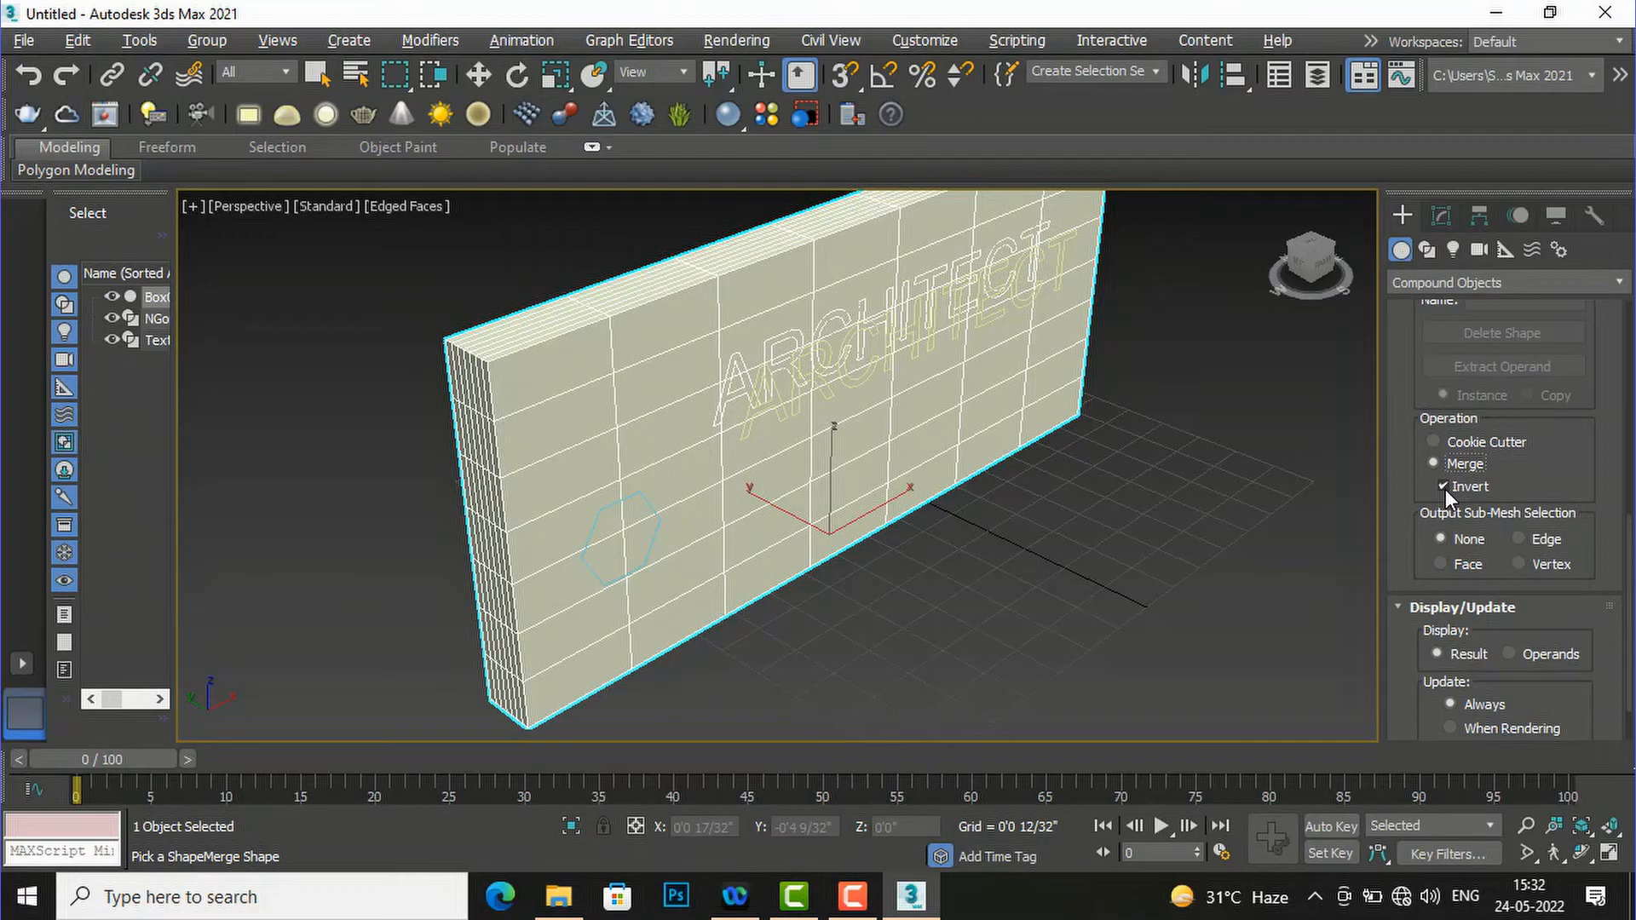
pyautogui.click(1445, 441)
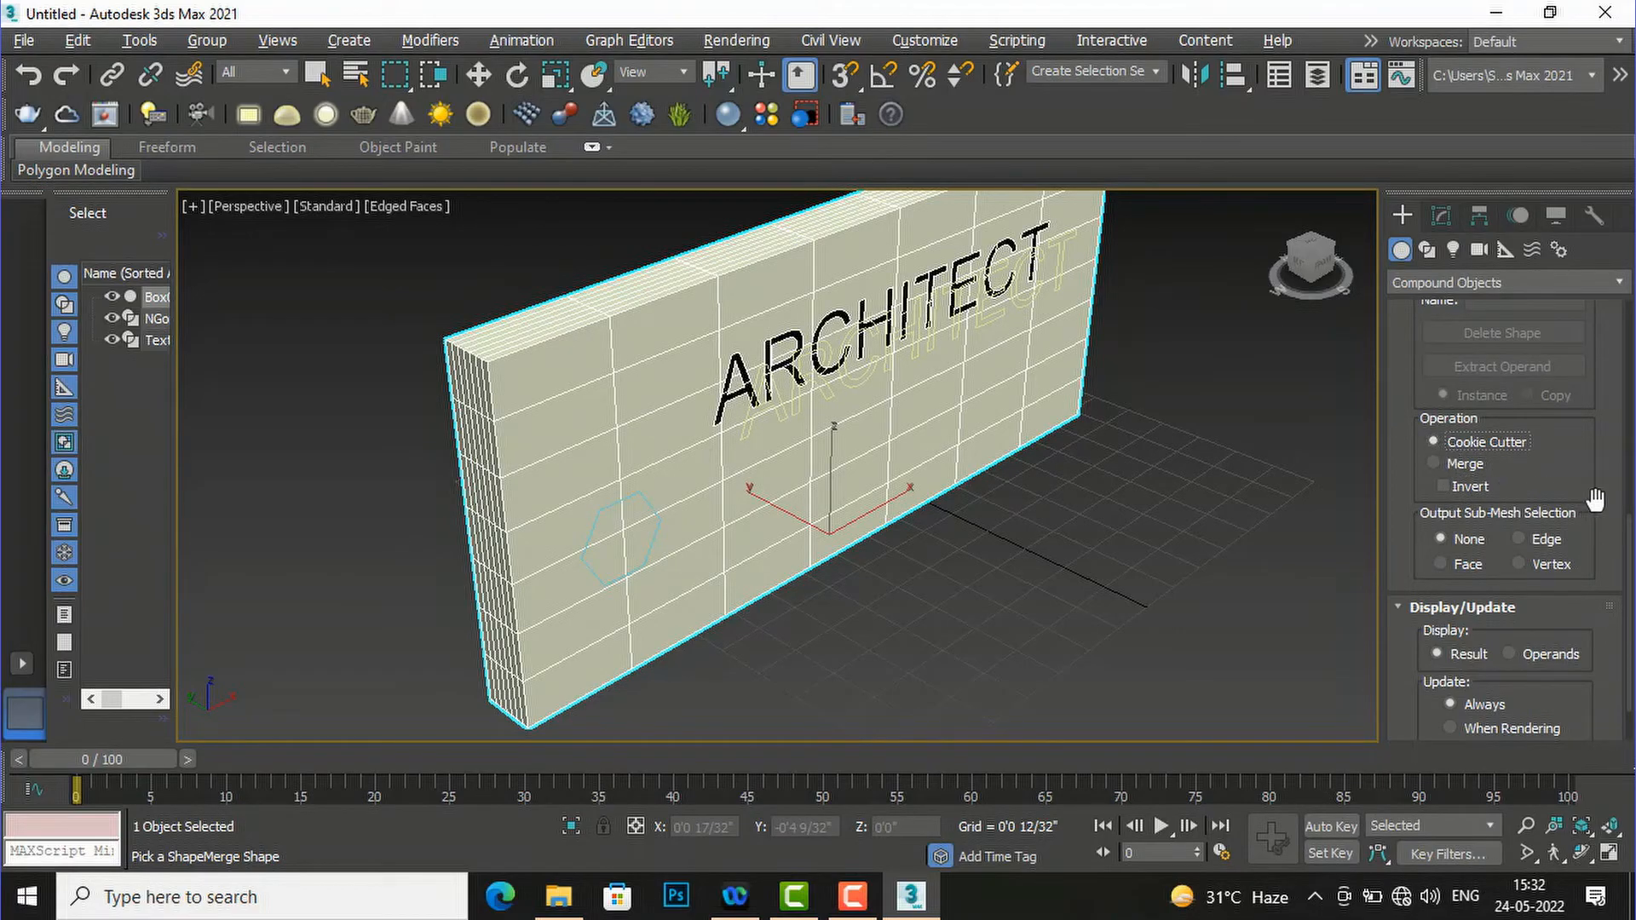
# Start a new ShapeMerge on the cut box and pick the NGon as an instanced shape operand.
pyautogui.scroll(5, 1601, 494)
pyautogui.scroll(1, 1603, 494)
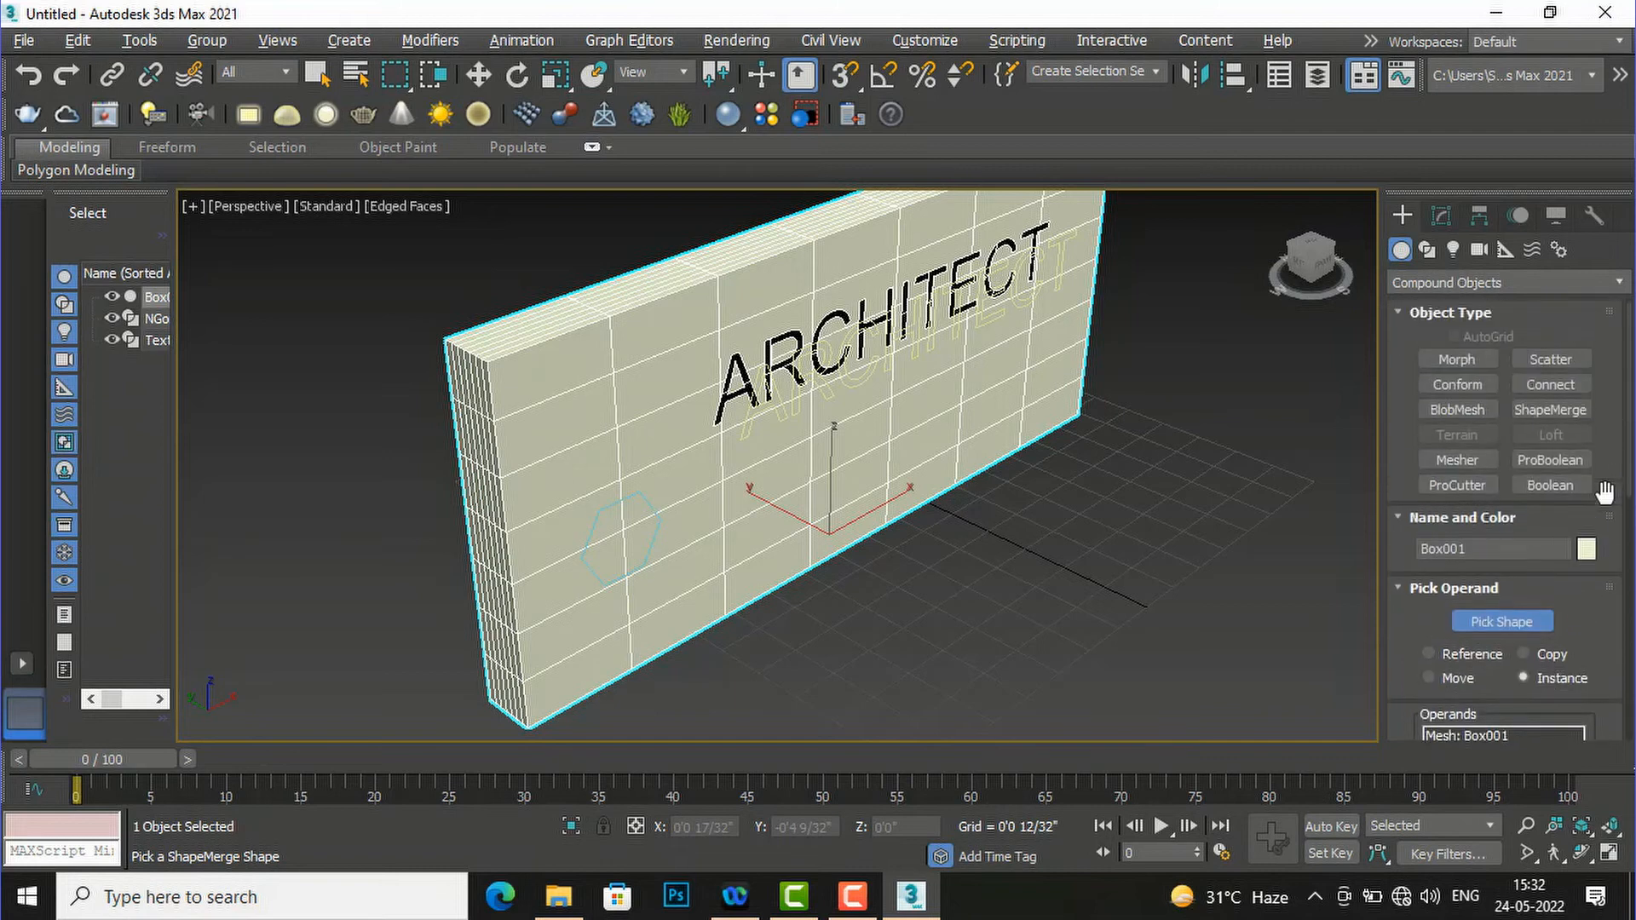
pyautogui.click(1569, 417)
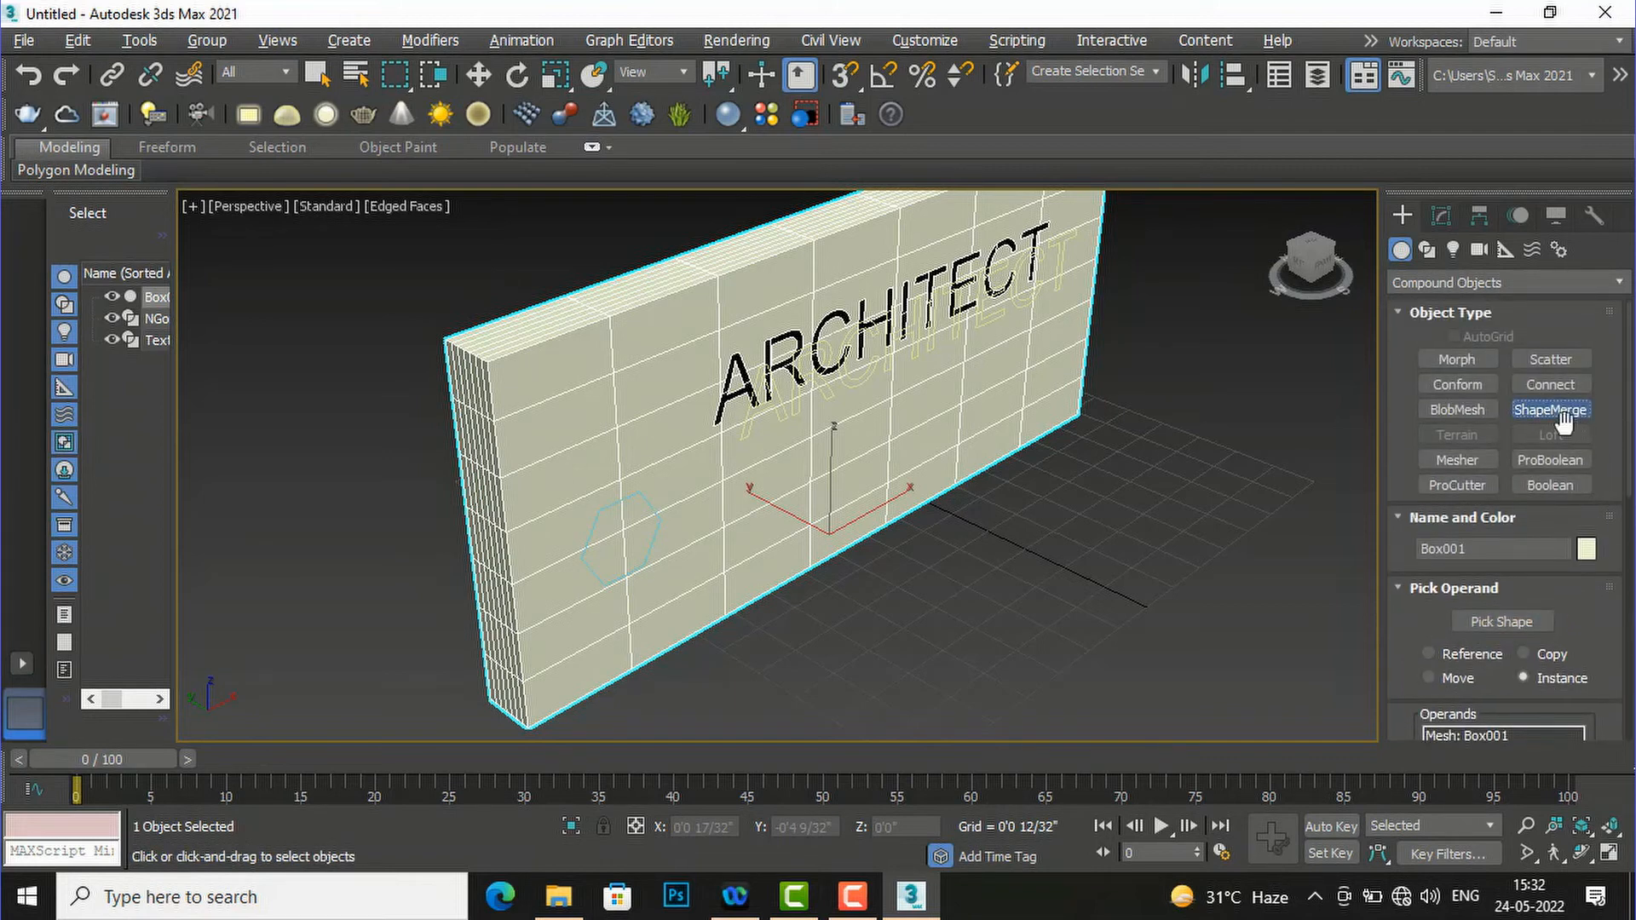
pyautogui.click(1501, 622)
pyautogui.scroll(-3, 1593, 604)
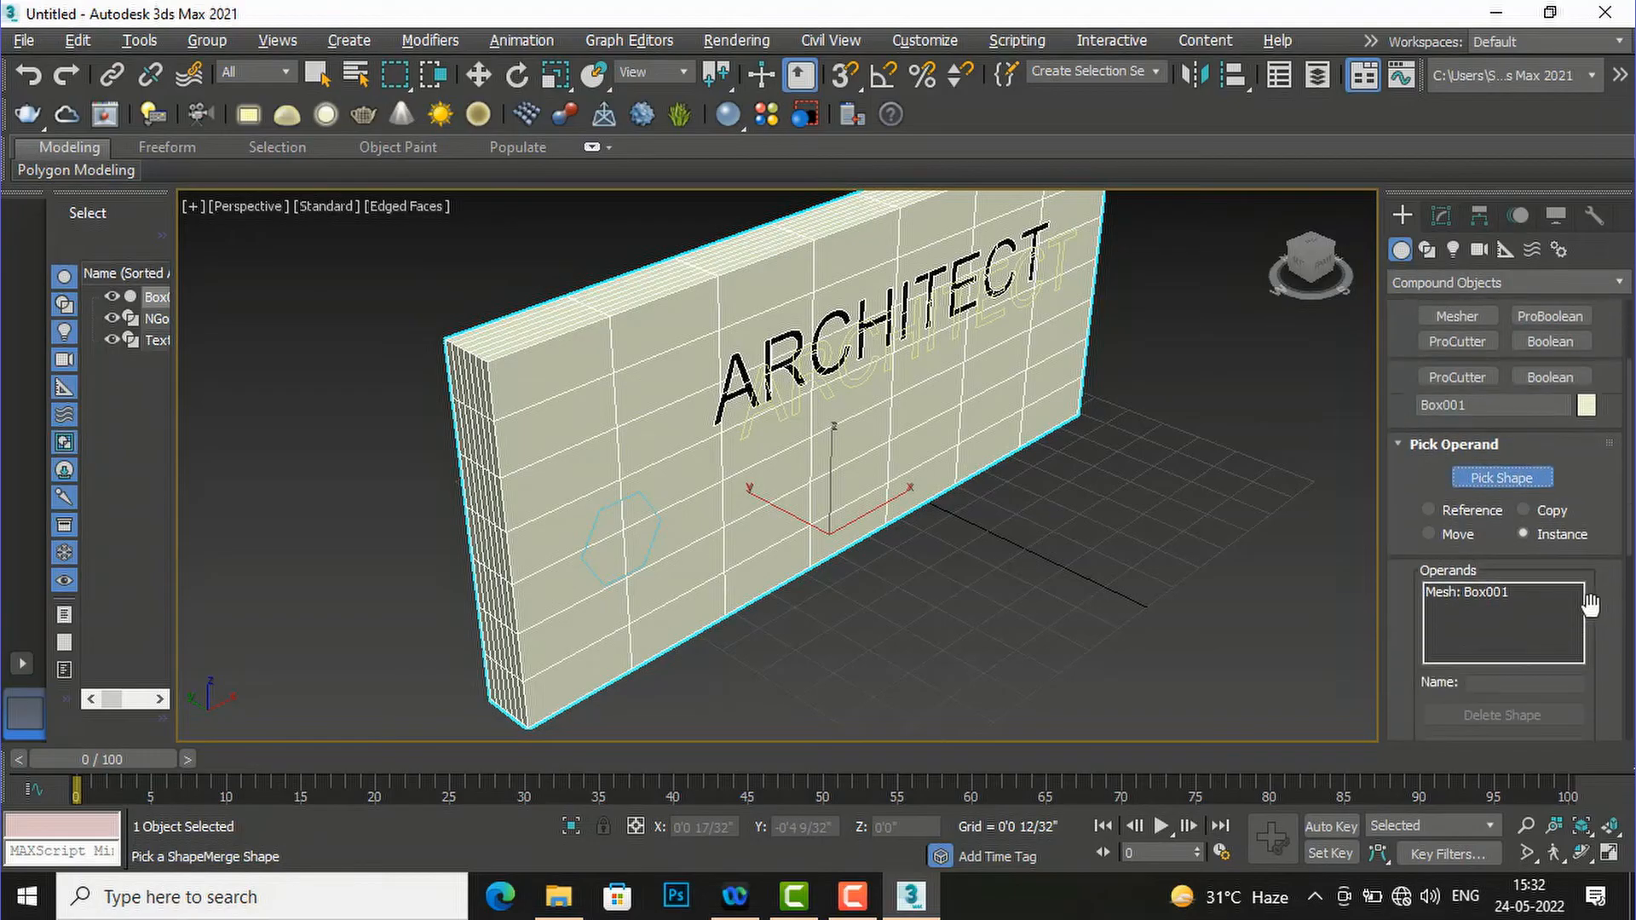
pyautogui.click(653, 534)
pyautogui.scroll(3, 564, 543)
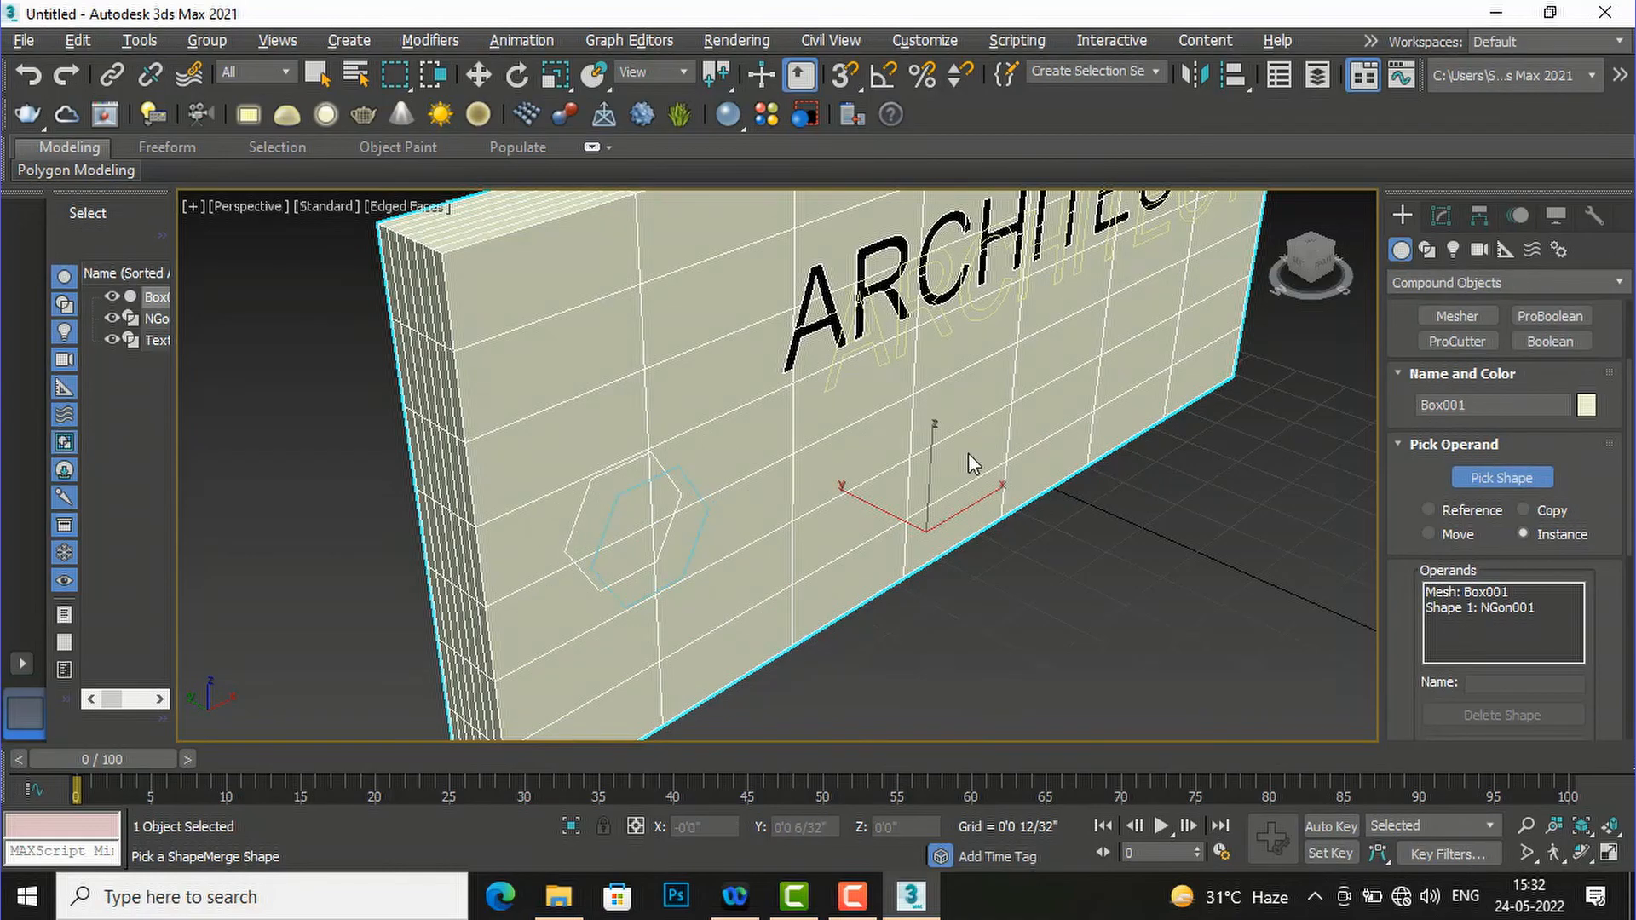
pyautogui.scroll(-4, 968, 453)
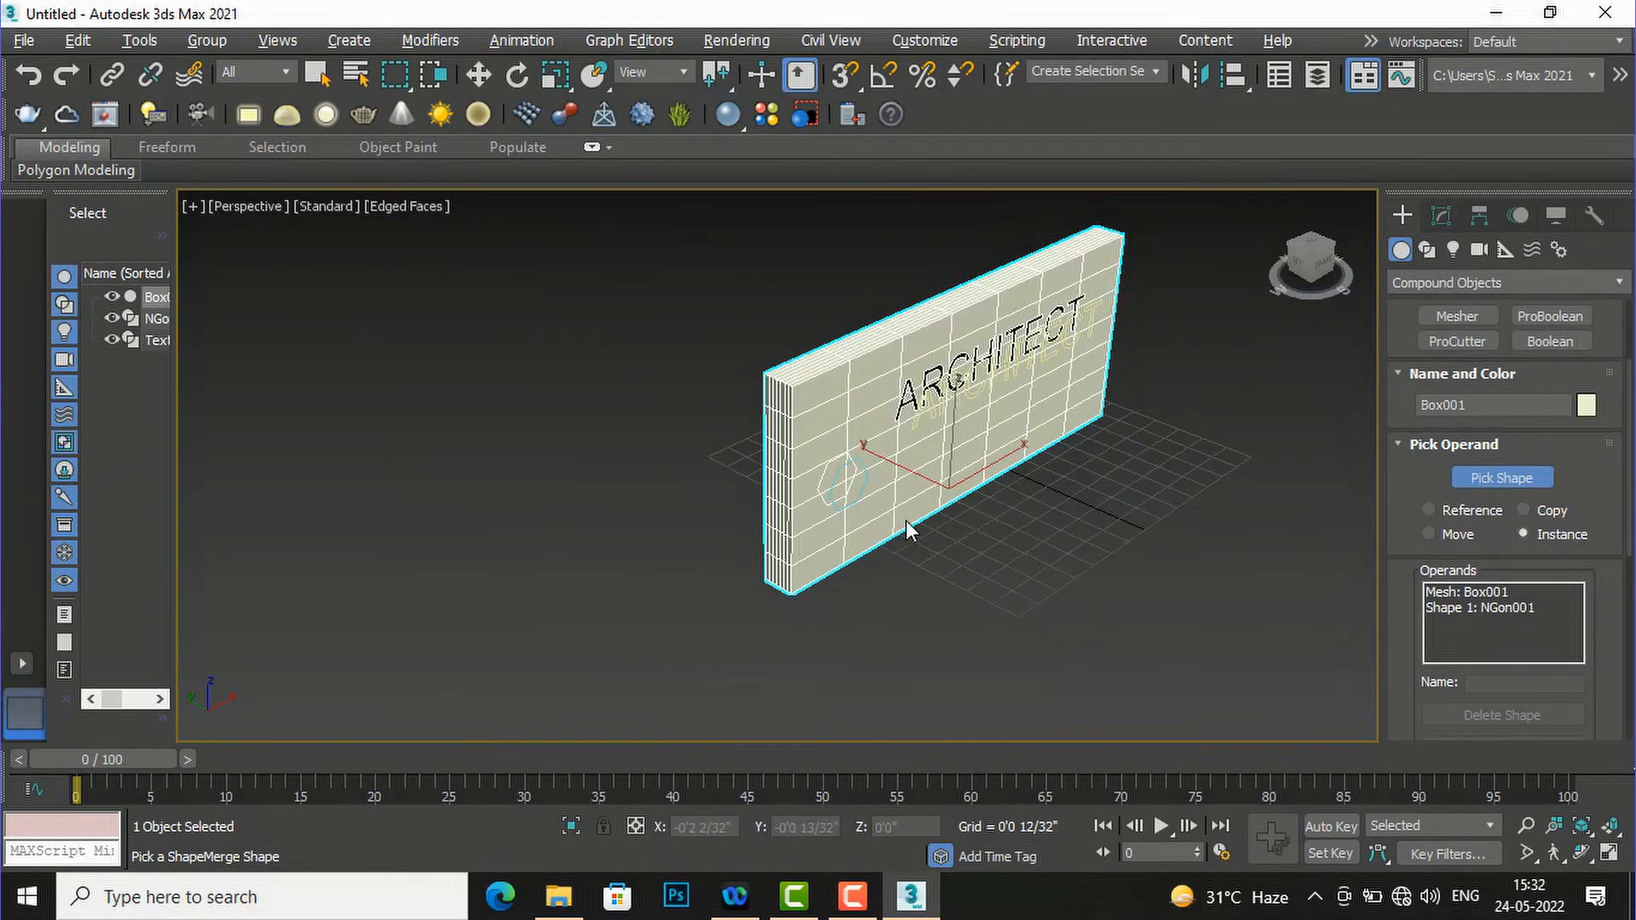
pyautogui.scroll(2, 907, 520)
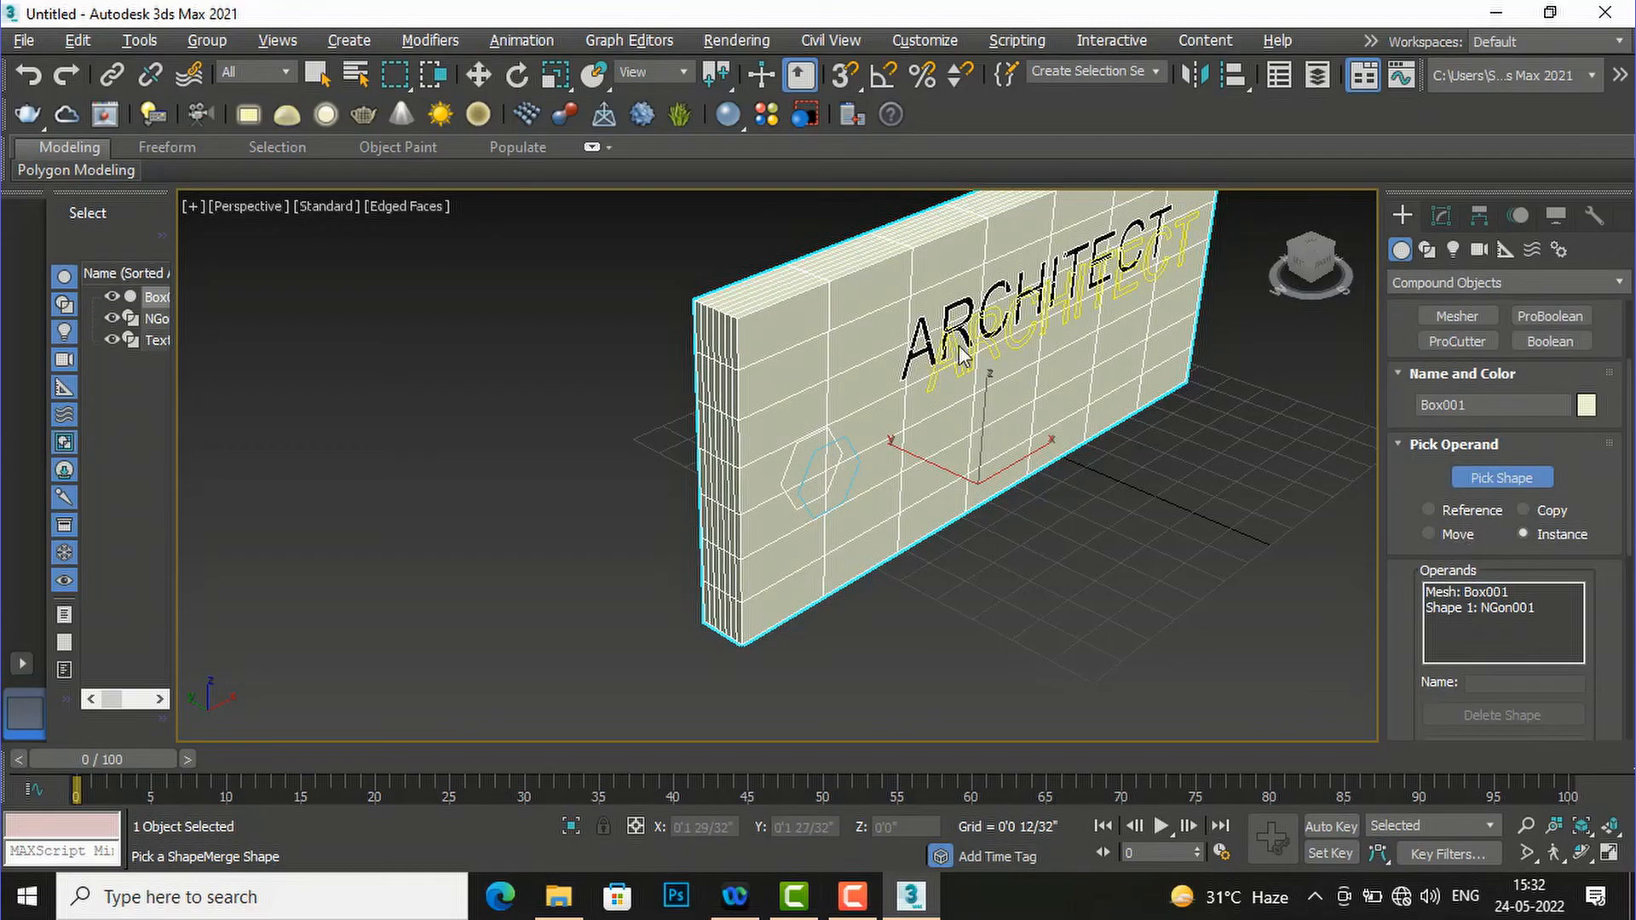
pyautogui.scroll(-3, 545, 581)
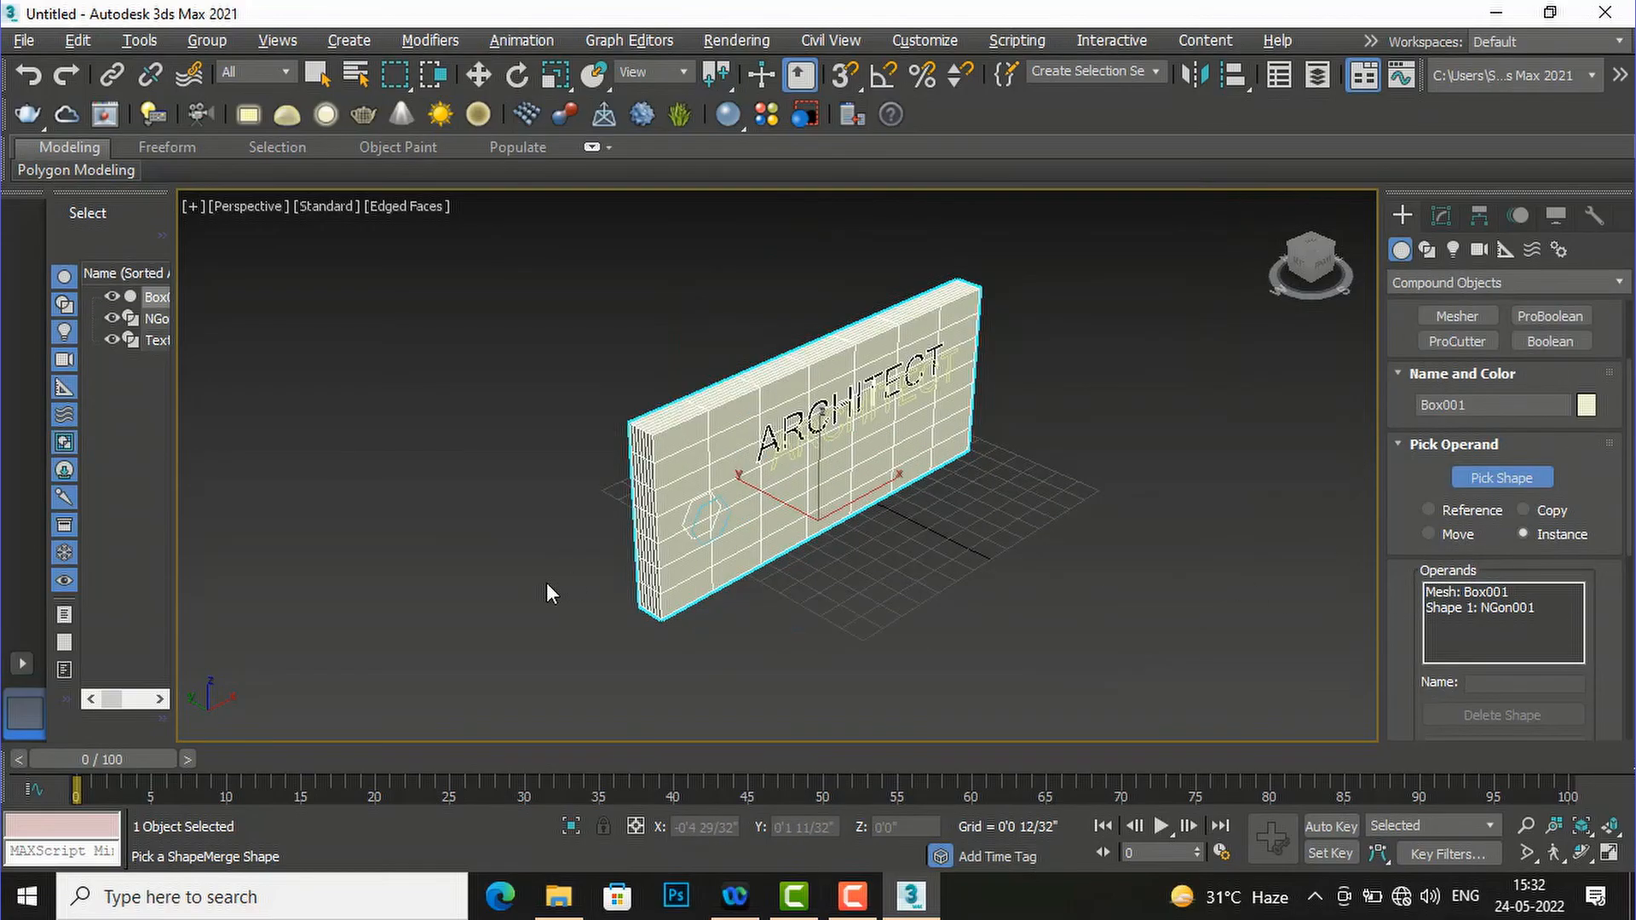
pyautogui.scroll(5, 812, 389)
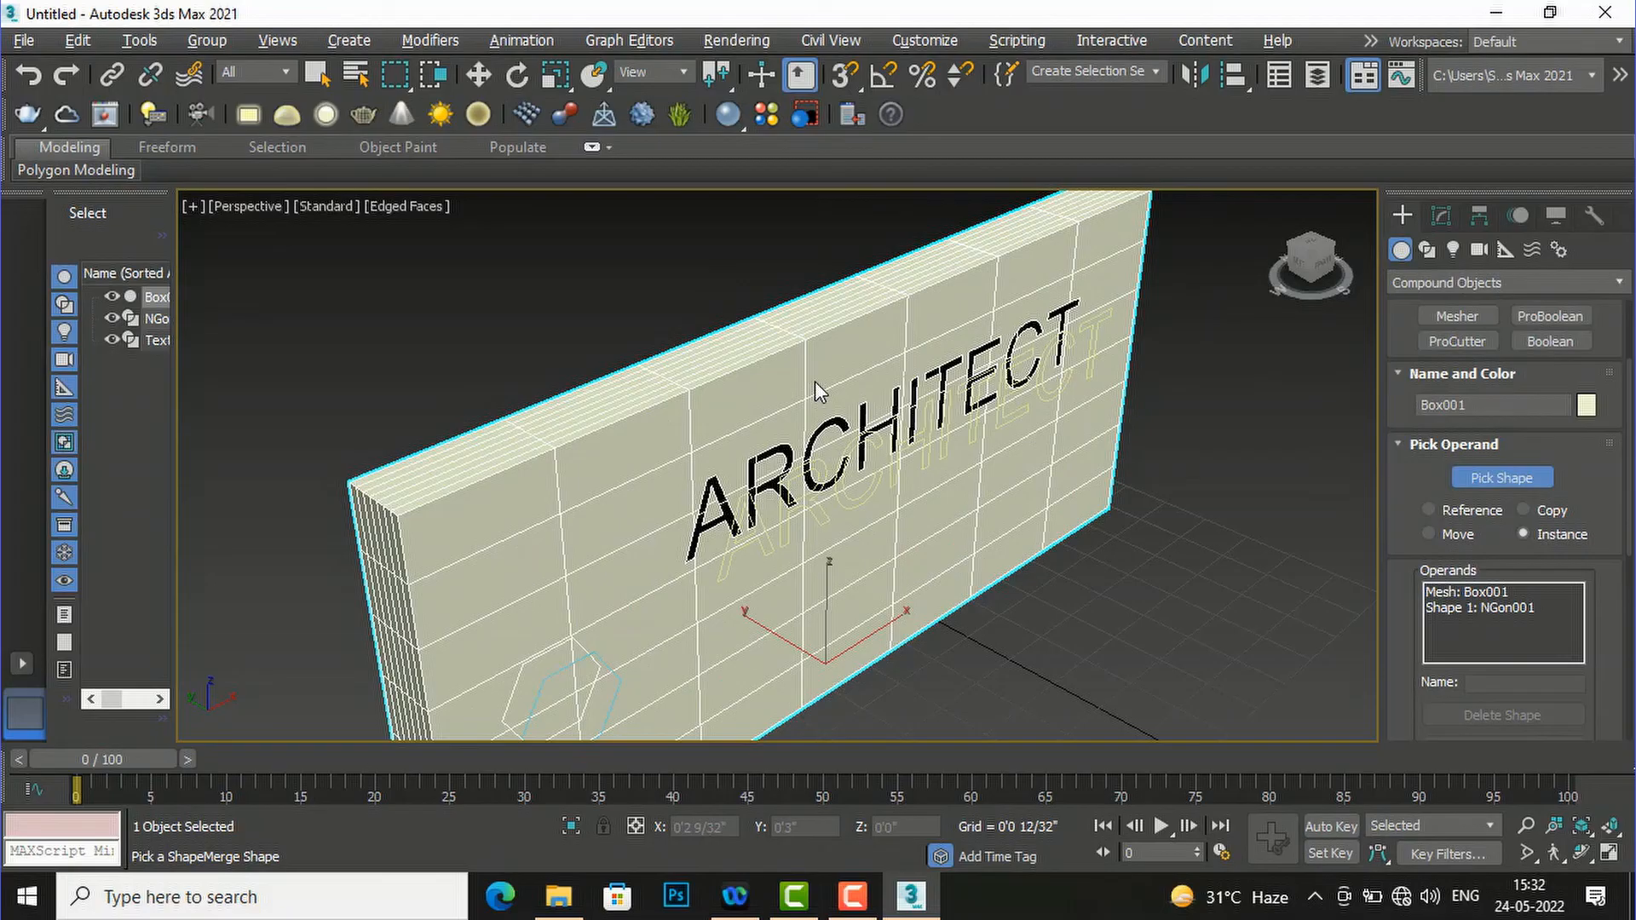
pyautogui.scroll(-2, 814, 380)
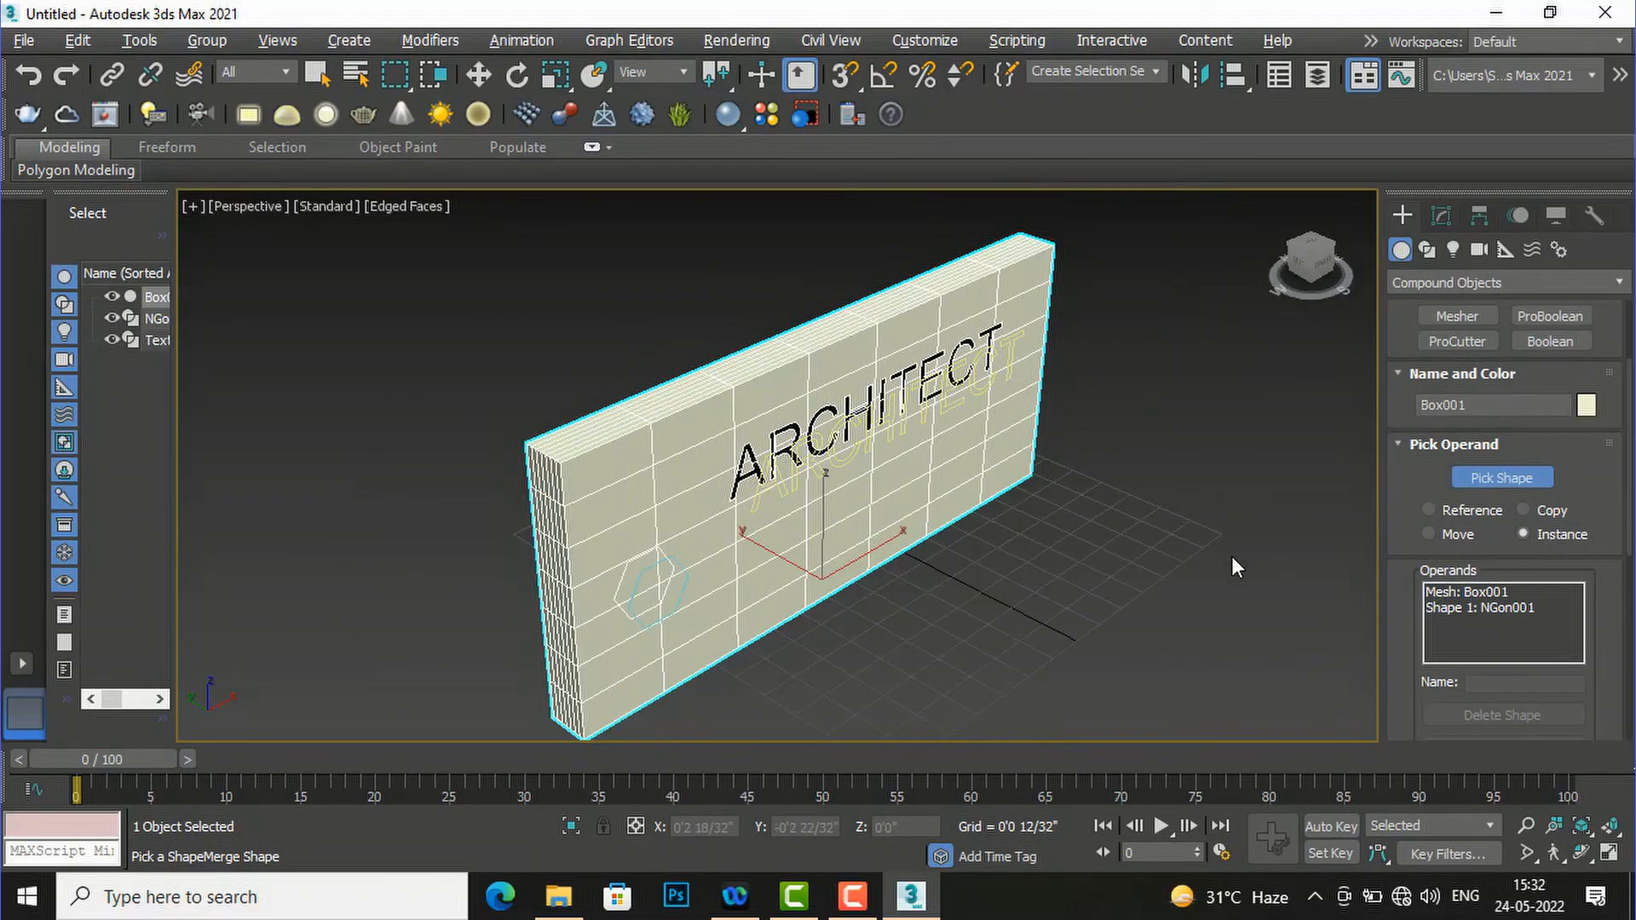